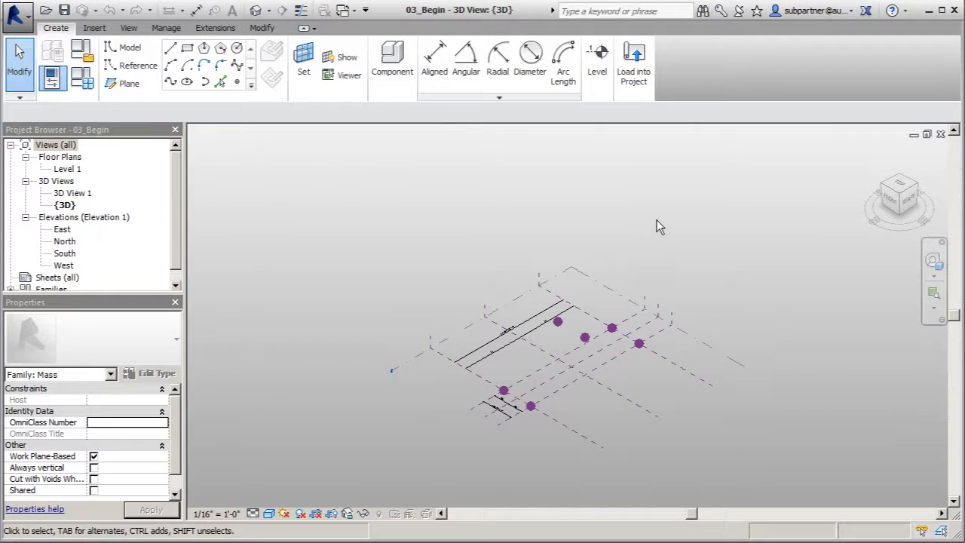
- Lower the two raised middle reference points straight down along the center reference plane in the East elevation, and return to the 3D view
{"action": "scroll", "coordinate": [570, 297], "scroll_direction": "up", "scroll_amount": 3}
{"action": "left_click_drag", "start_coordinate": [556, 258], "coordinate": [678, 357]}
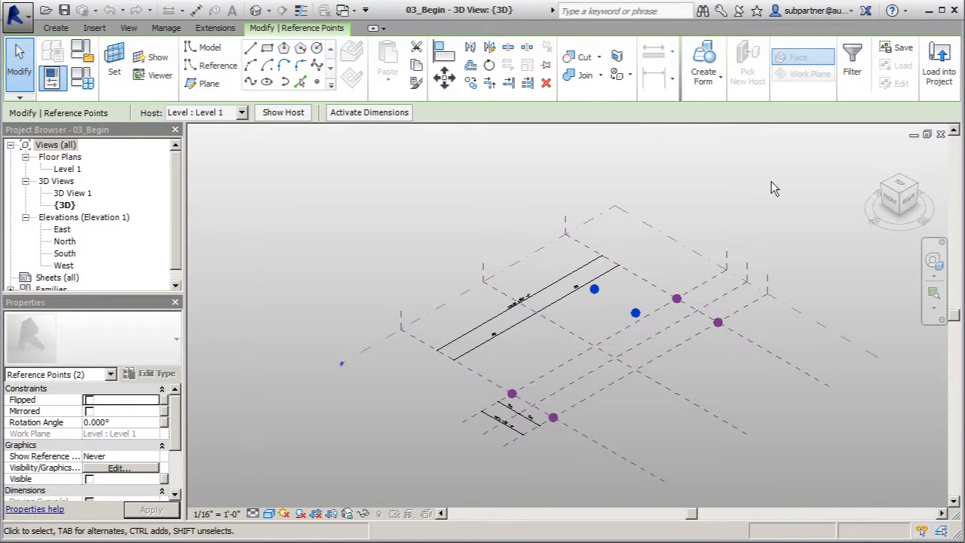
{"action": "double_click", "coordinate": [60, 230]}
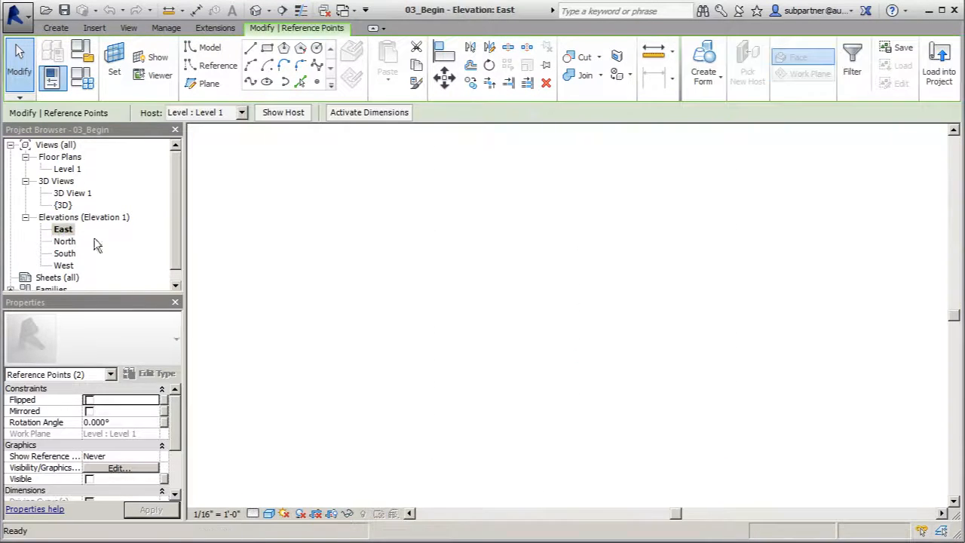
{"action": "left_click", "coordinate": [445, 76]}
{"action": "left_click", "coordinate": [581, 356]}
{"action": "left_click", "coordinate": [582, 384]}
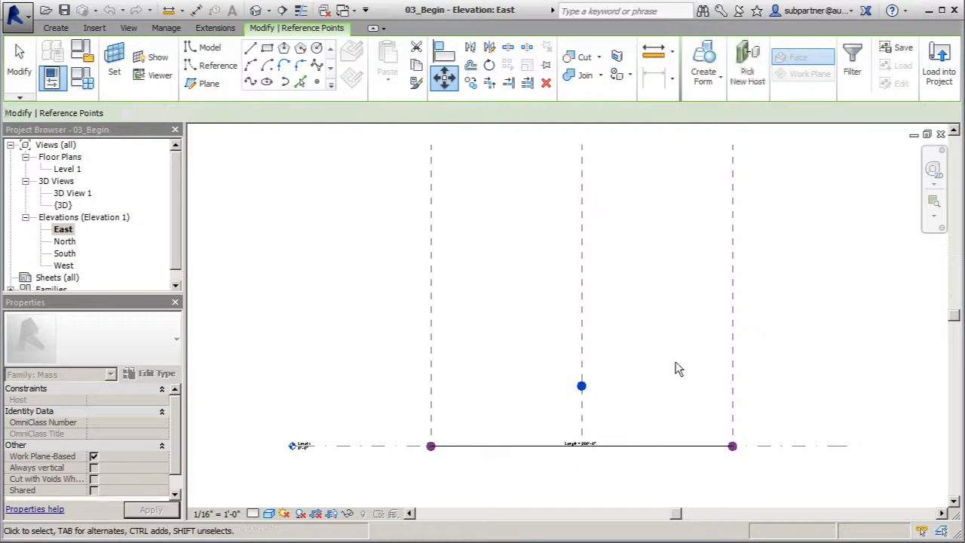
{"action": "left_click", "coordinate": [19, 64]}
{"action": "left_click", "coordinate": [256, 10]}
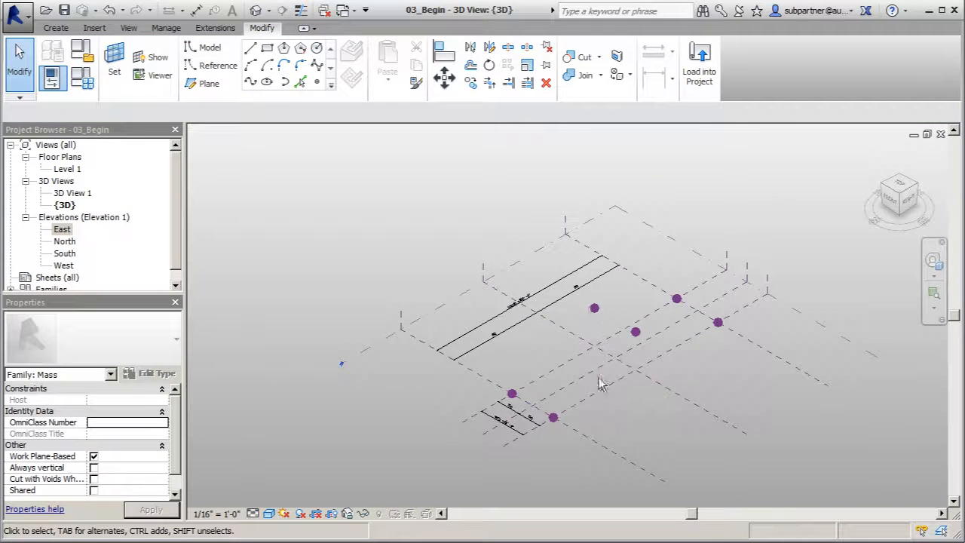
- Set Level 1 as the active work plane for the 3D view
{"action": "scroll", "coordinate": [586, 352], "scroll_direction": "down", "scroll_amount": 2}
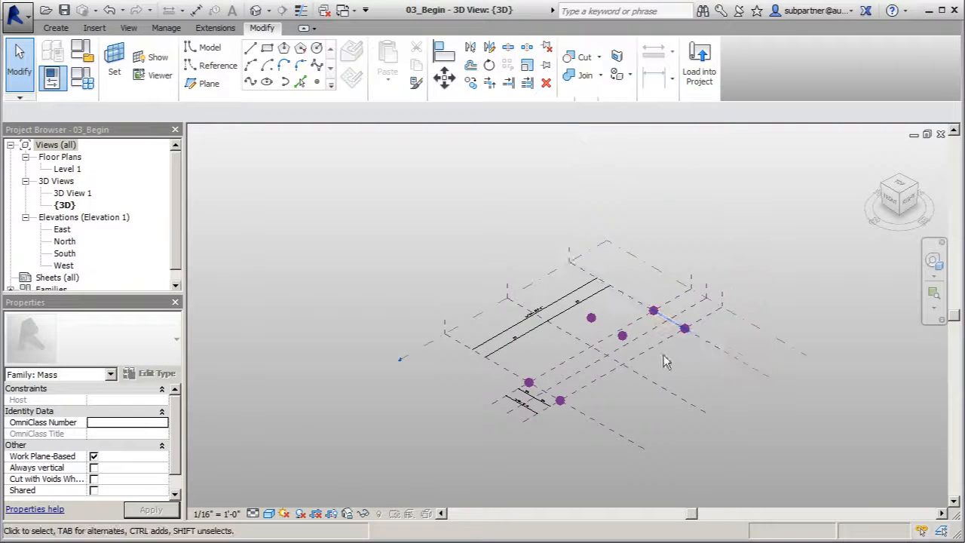
{"action": "scroll", "coordinate": [646, 360], "scroll_direction": "up", "scroll_amount": 1}
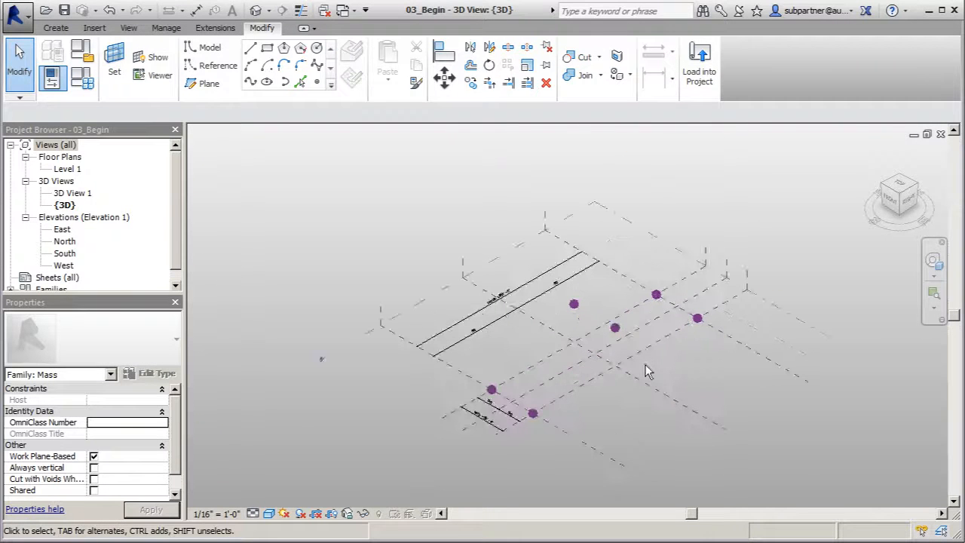
{"action": "scroll", "coordinate": [534, 285], "scroll_direction": "down", "scroll_amount": 1}
{"action": "scroll", "coordinate": [551, 311], "scroll_direction": "up", "scroll_amount": 1}
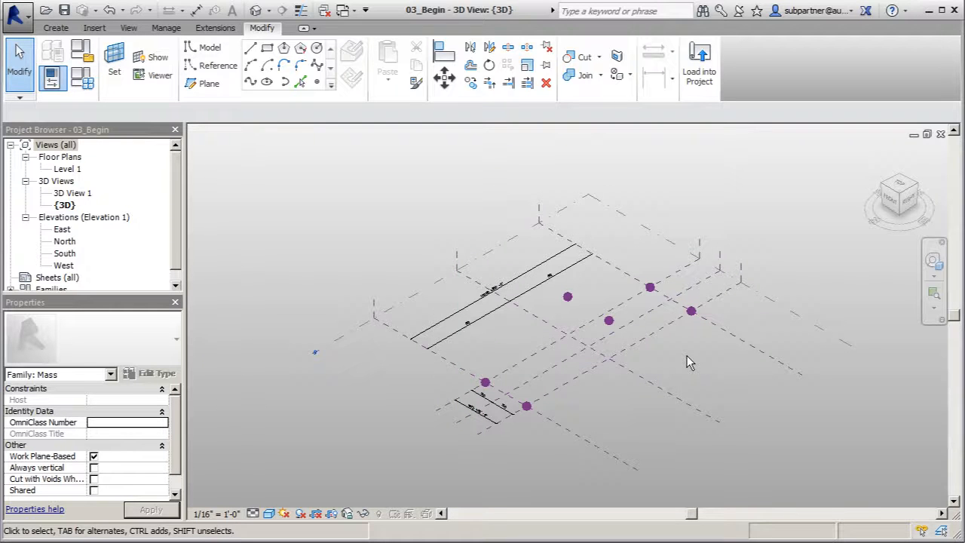
{"action": "left_click", "coordinate": [396, 289]}
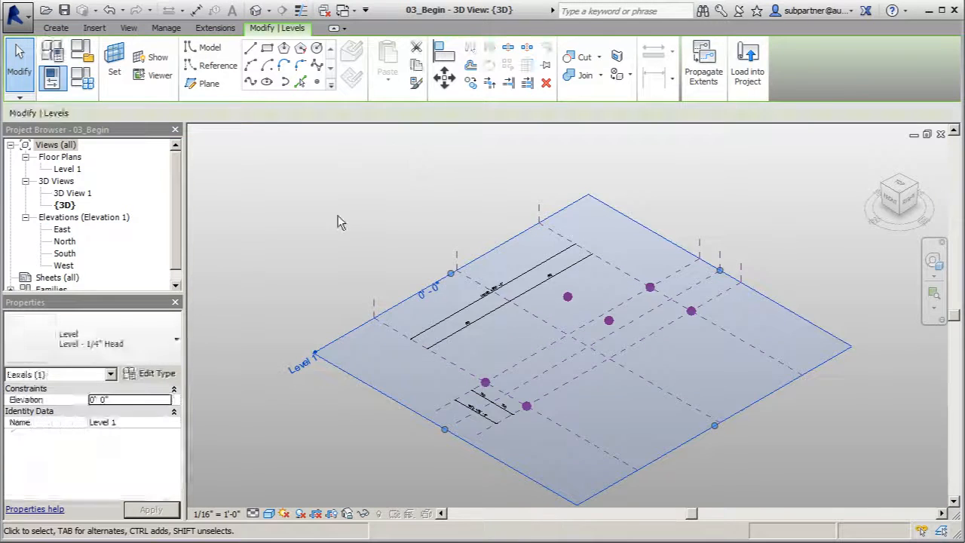
{"action": "key", "text": "Escape"}
{"action": "left_click", "coordinate": [114, 64]}
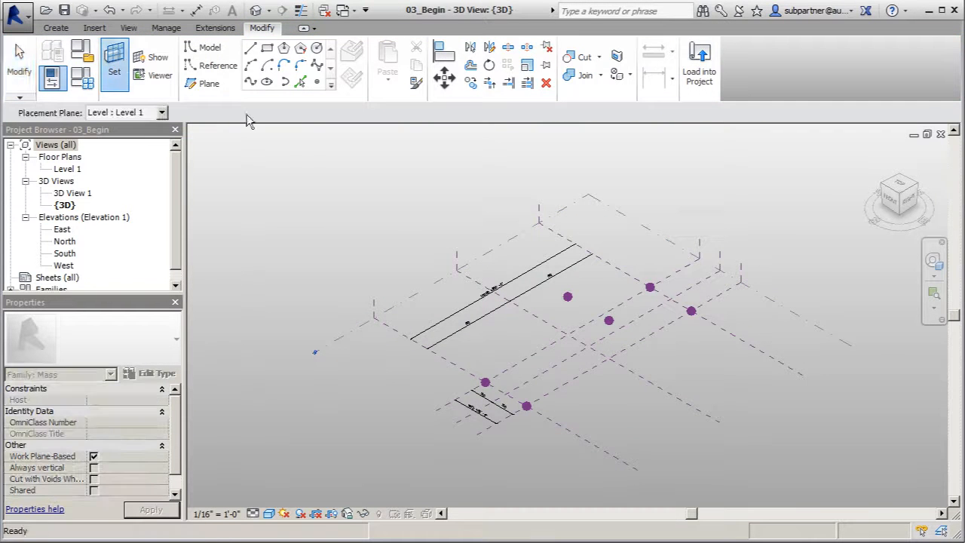
{"action": "left_click", "coordinate": [414, 294]}
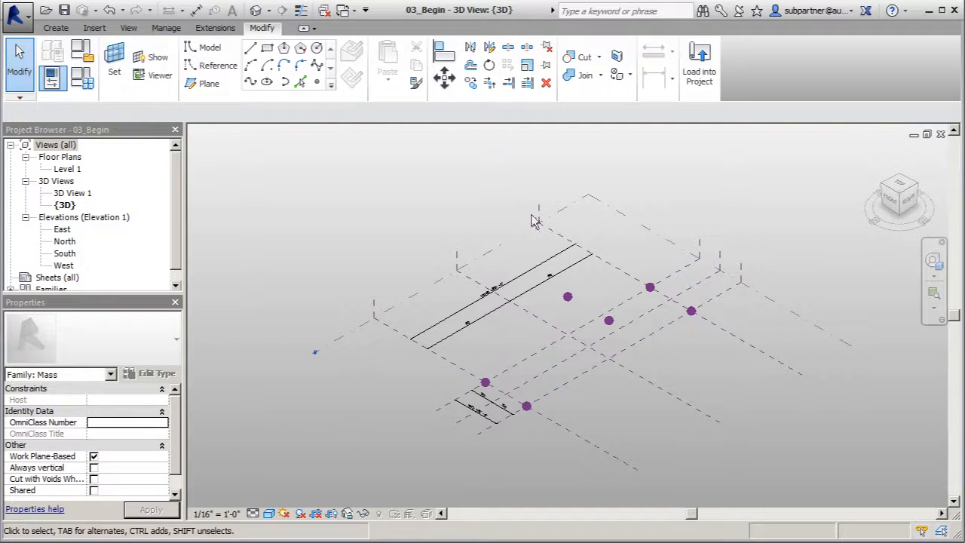
- Place an aligned dimension between the two raised reference points through the center reference plane, and make its segments equal
{"action": "left_click", "coordinate": [56, 27]}
{"action": "left_click", "coordinate": [435, 60]}
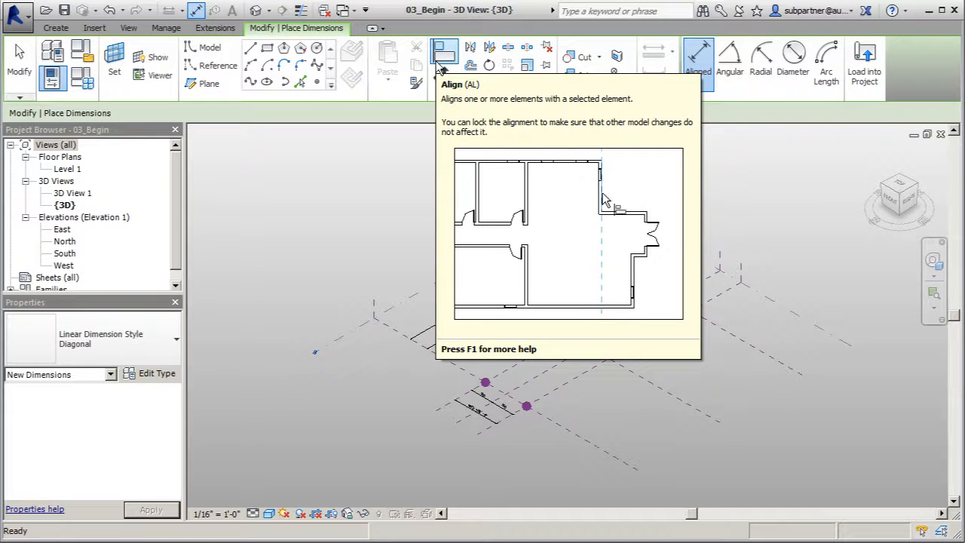
{"action": "scroll", "coordinate": [560, 336], "scroll_direction": "up", "scroll_amount": 2}
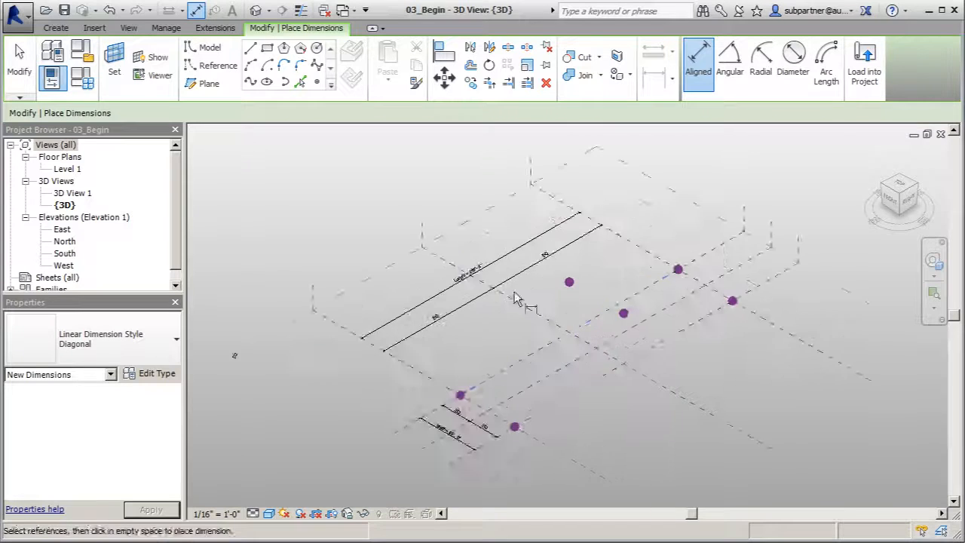
{"action": "scroll", "coordinate": [531, 343], "scroll_direction": "up", "scroll_amount": 2}
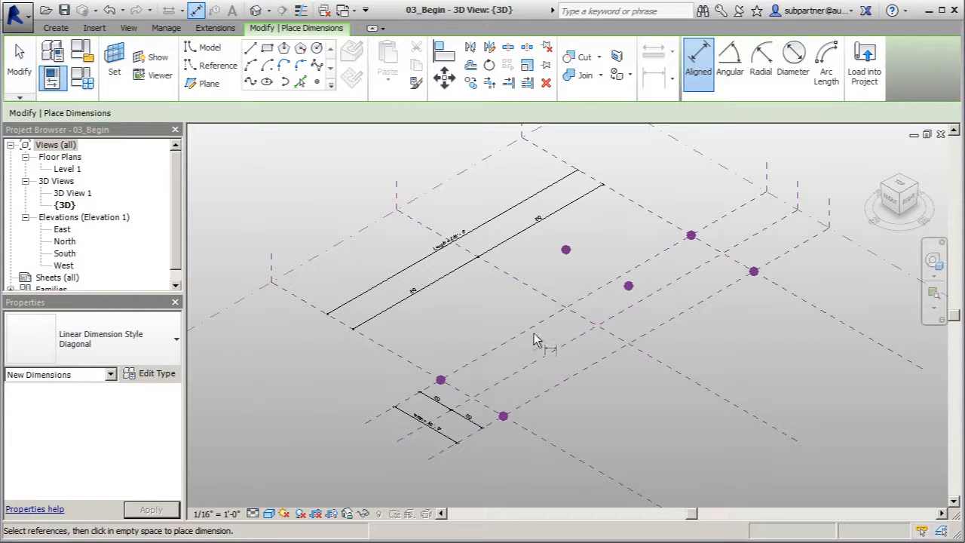
{"action": "left_click", "coordinate": [570, 253]}
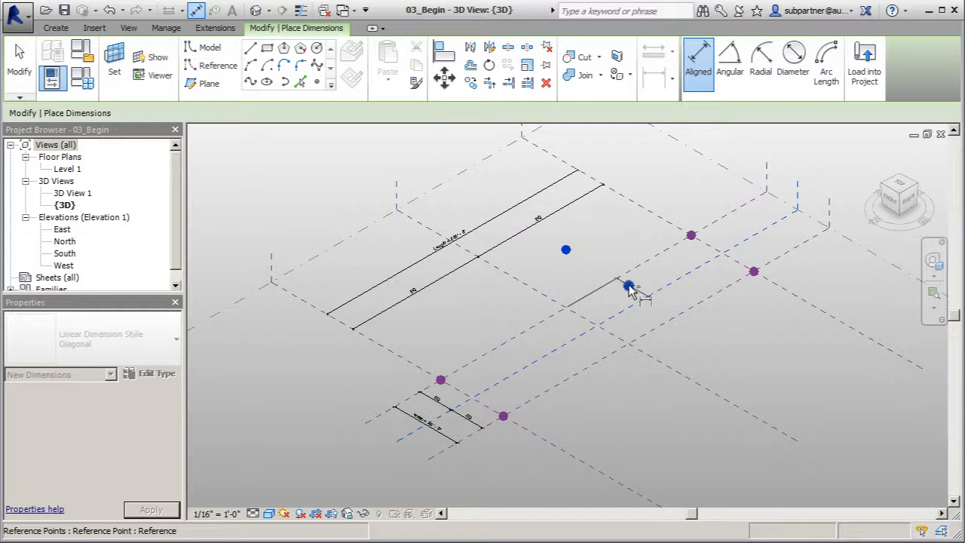
{"action": "left_click", "coordinate": [629, 287]}
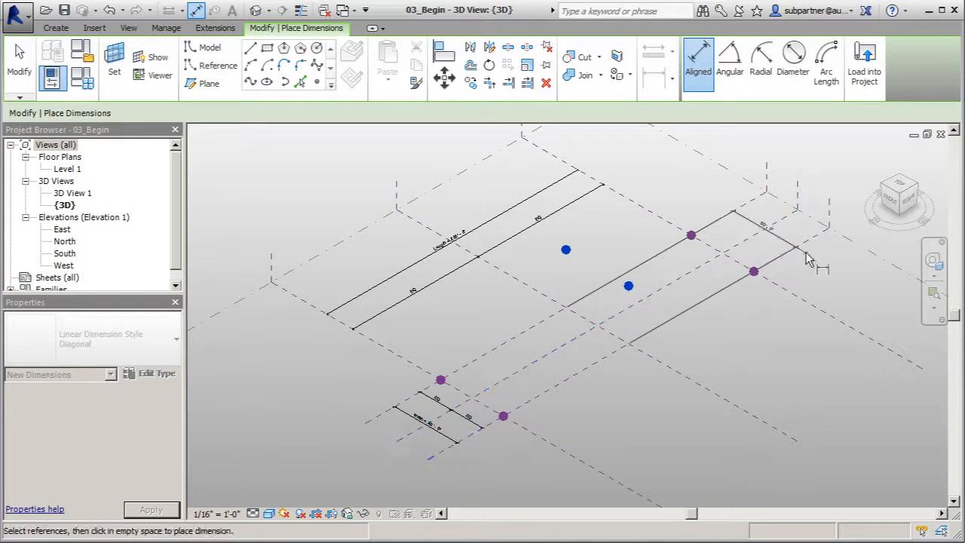
{"action": "left_click", "coordinate": [752, 250]}
{"action": "left_click", "coordinate": [754, 249]}
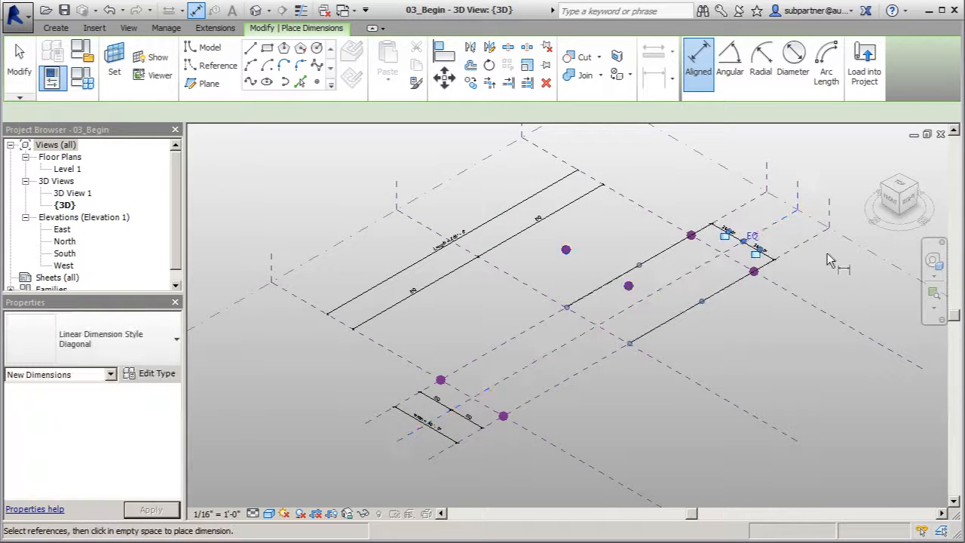
{"action": "scroll", "coordinate": [766, 249], "scroll_direction": "up", "scroll_amount": 4}
{"action": "scroll", "coordinate": [775, 249], "scroll_direction": "down", "scroll_amount": 3}
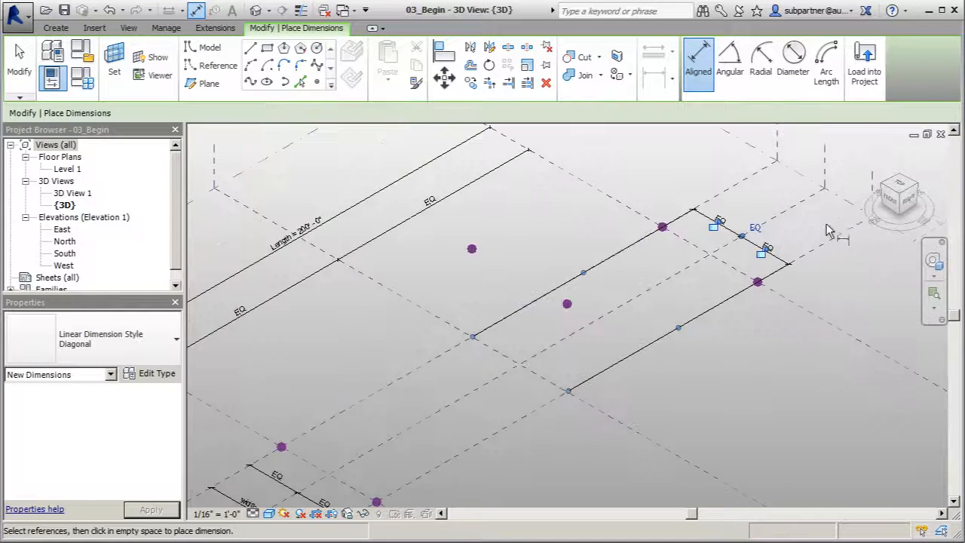
- Add an overall aligned dimension between the two raised reference points, placed outside the equality dimension
{"action": "left_click", "coordinate": [481, 255]}
{"action": "left_click", "coordinate": [567, 305]}
{"action": "left_click", "coordinate": [773, 217]}
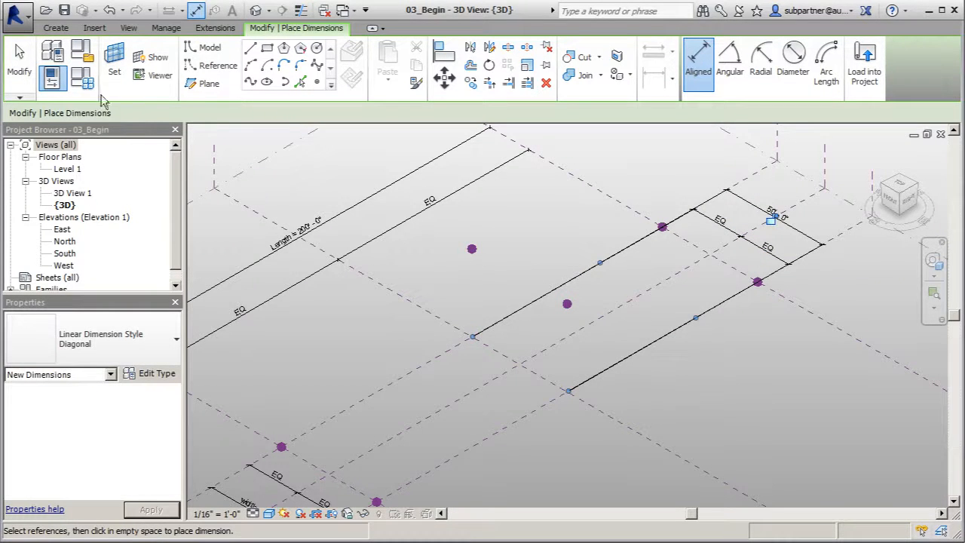
{"action": "left_click", "coordinate": [20, 64]}
- Label the overall dimension between the raised points with a new type-based family parameter named Arch Span
{"action": "left_click", "coordinate": [770, 217]}
{"action": "left_click", "coordinate": [389, 114]}
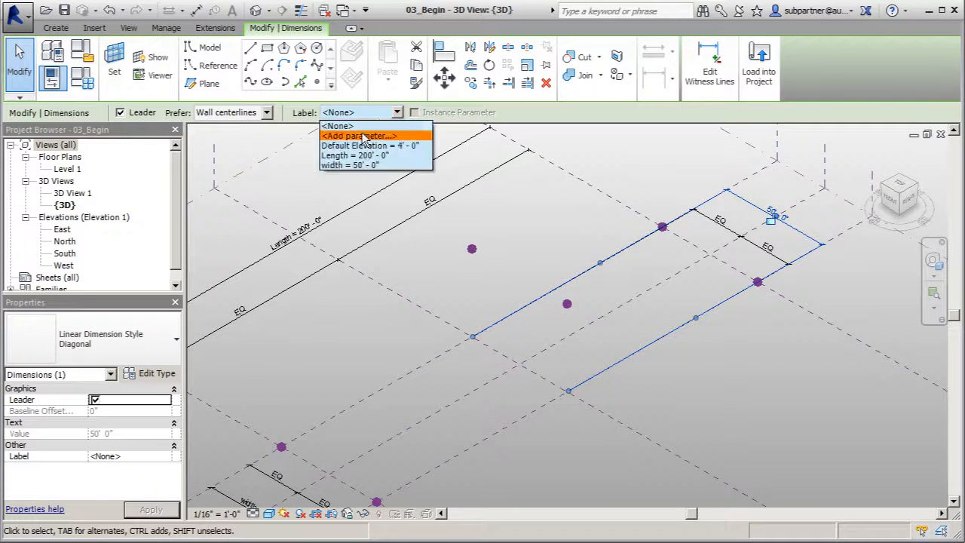
{"action": "left_click", "coordinate": [368, 135]}
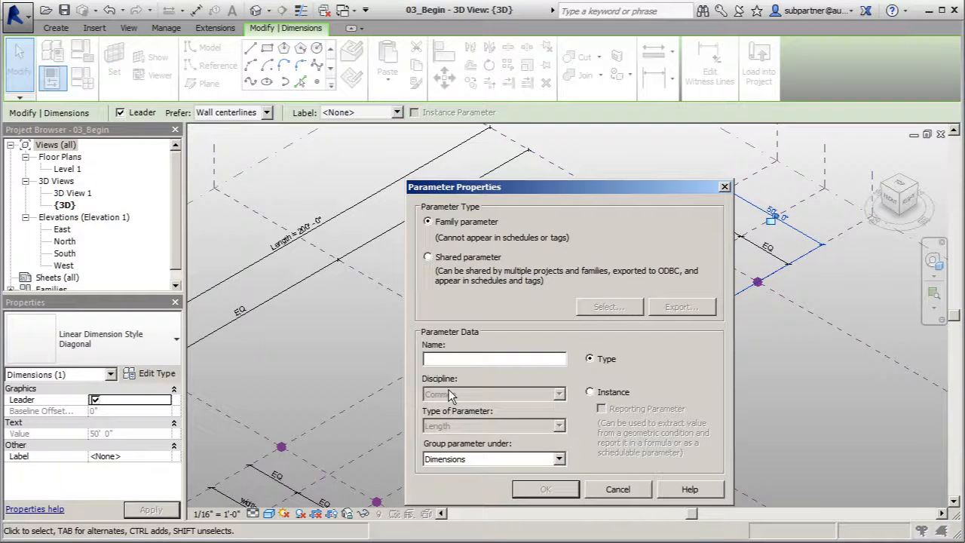
{"action": "type", "text": "Arch Span"}
{"action": "left_click", "coordinate": [545, 488]}
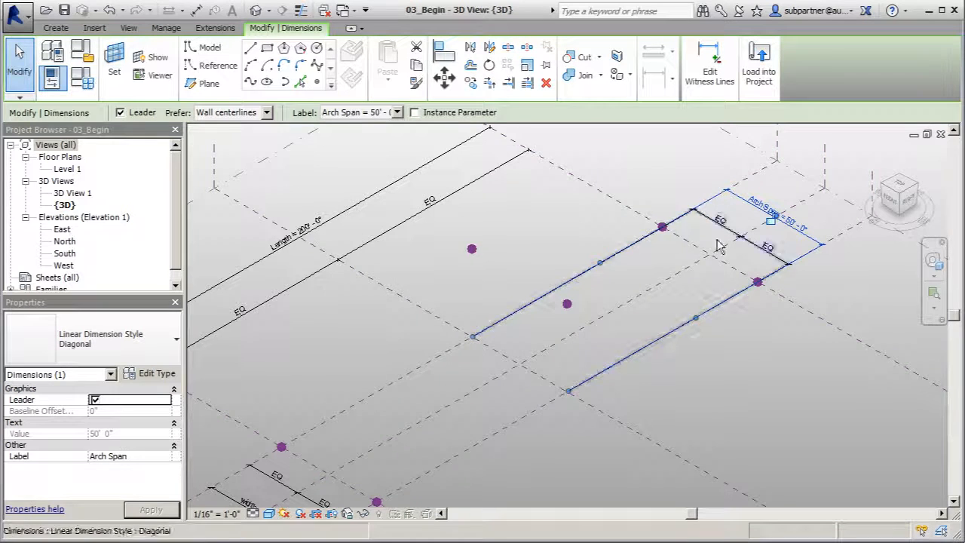
{"action": "left_click", "coordinate": [19, 61]}
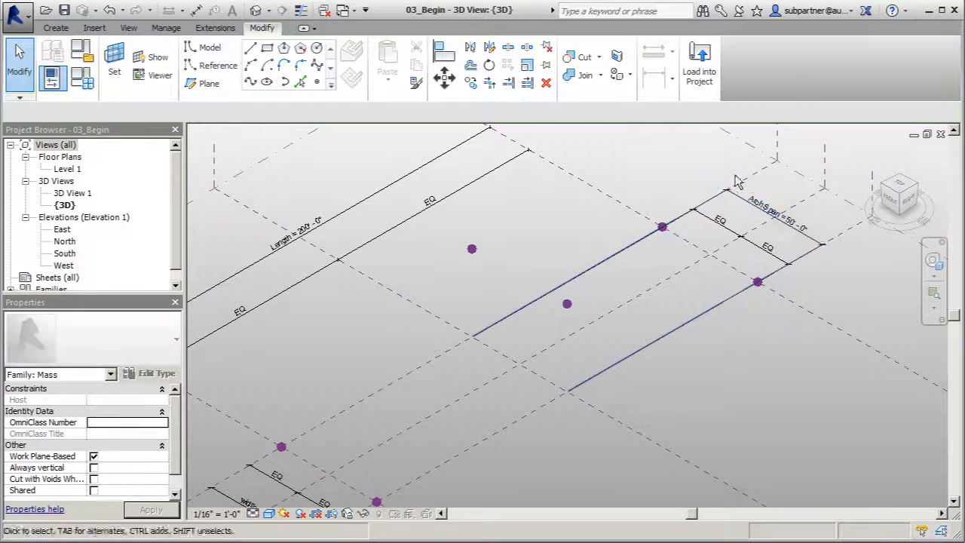
- Flex the Arch Span dimension to 25' and undo the change
{"action": "left_click", "coordinate": [765, 210]}
{"action": "left_click", "coordinate": [765, 210]}
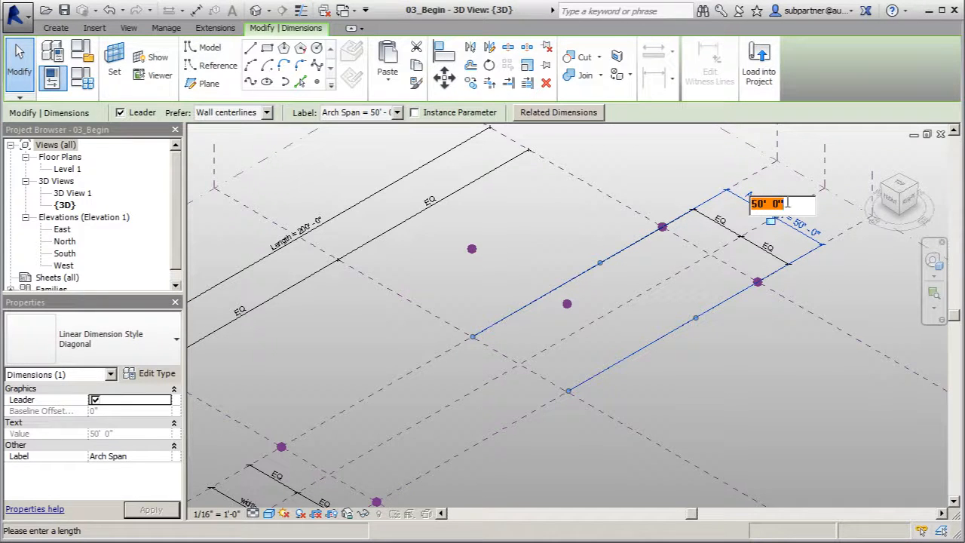
{"action": "type", "text": "25"}
{"action": "key", "text": "Return"}
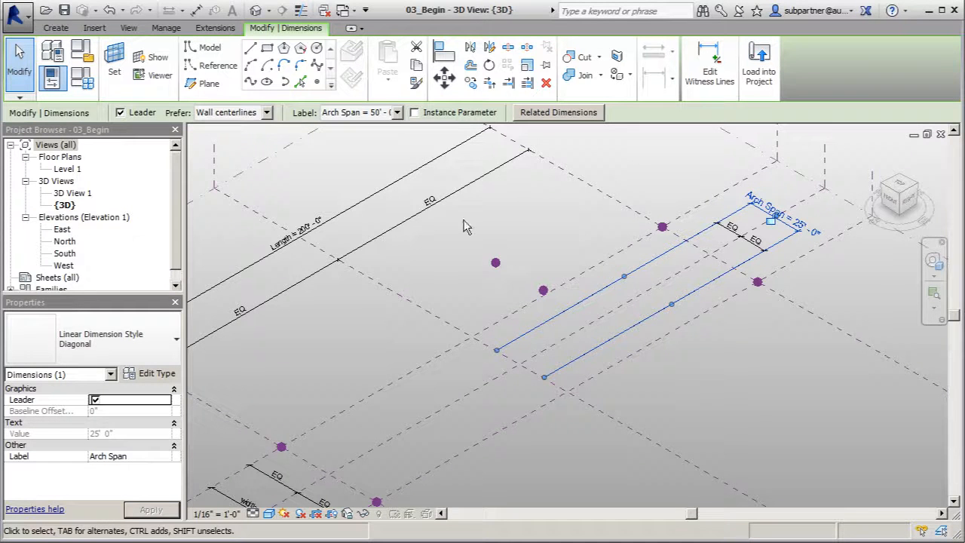
{"action": "left_click", "coordinate": [567, 246]}
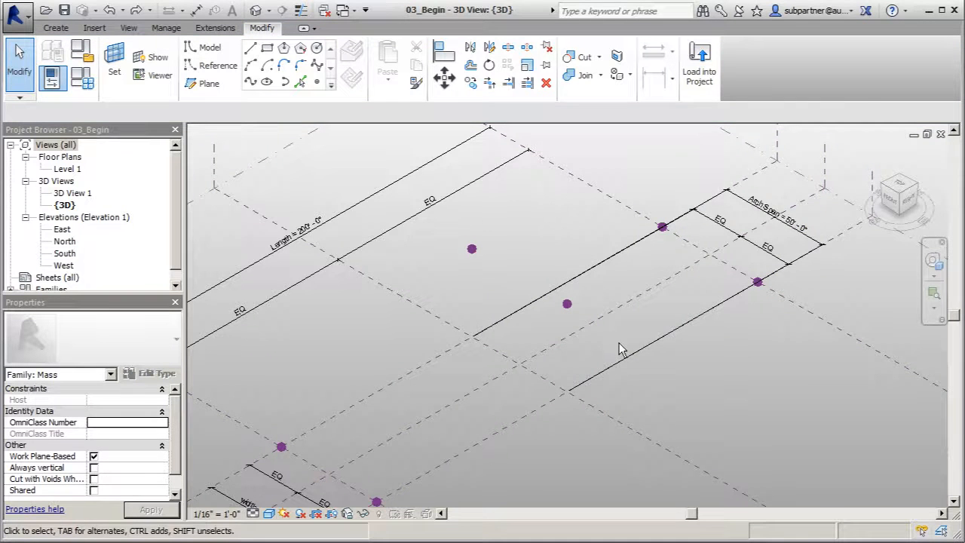
- Draw a reference spline through the two end points and the raised middle point on the side nearer the Length dimension
{"action": "scroll", "coordinate": [566, 263], "scroll_direction": "down", "scroll_amount": 3}
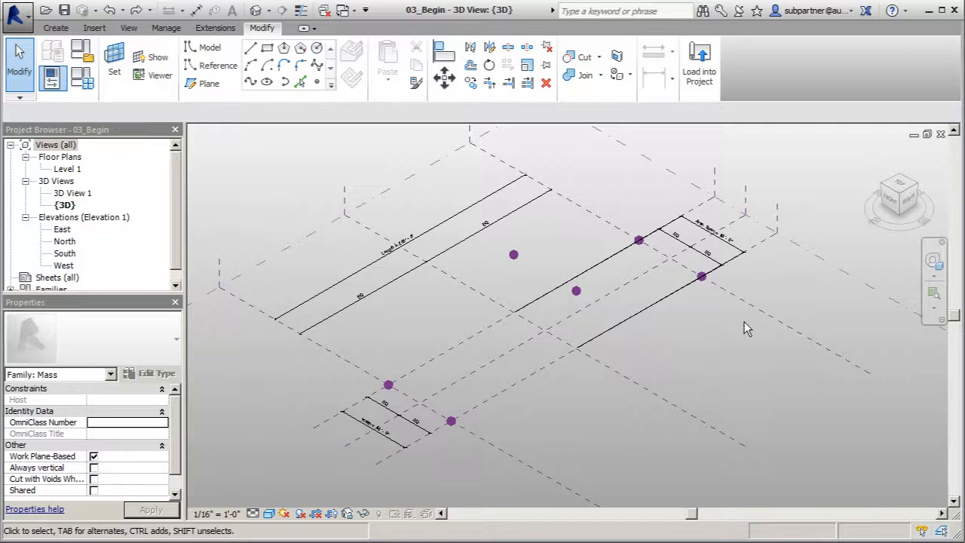
{"action": "middle_click_drag", "start_coordinate": [714, 316], "coordinate": [845, 358], "text": "shift"}
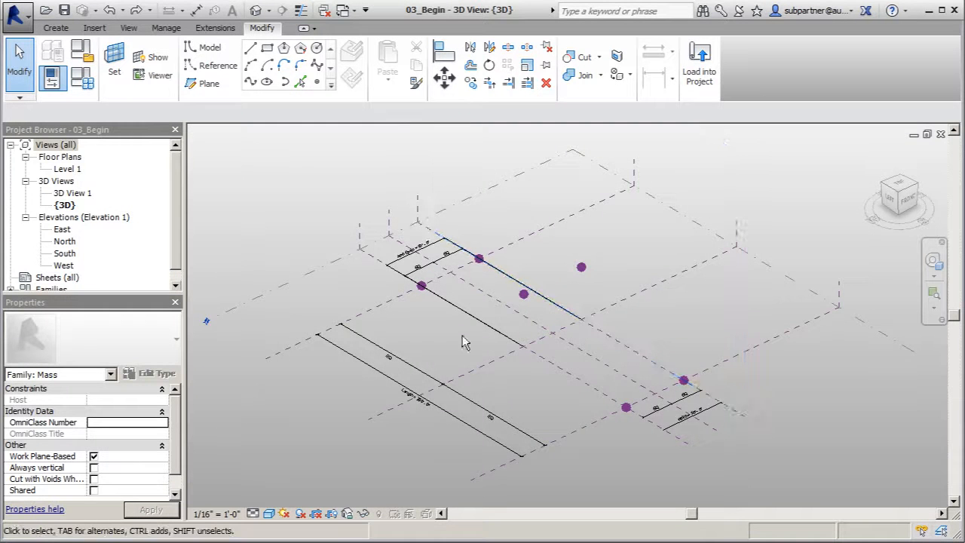
{"action": "scroll", "coordinate": [408, 329], "scroll_direction": "up", "scroll_amount": 1}
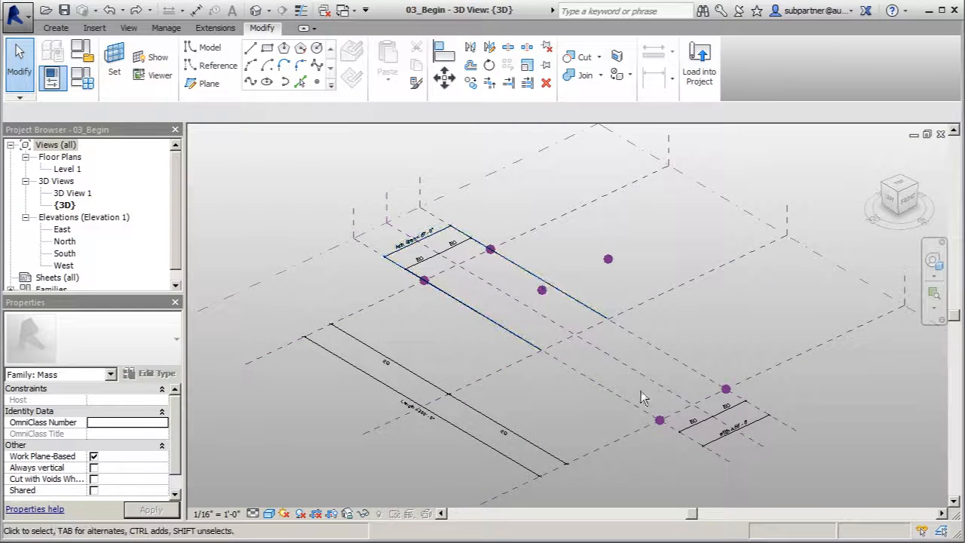
{"action": "left_click", "coordinate": [219, 66]}
{"action": "left_click", "coordinate": [251, 82]}
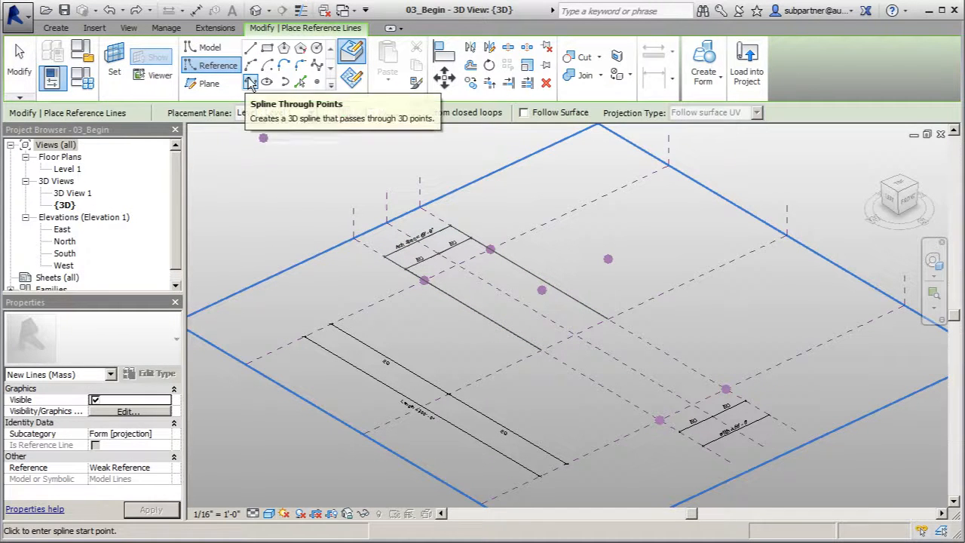
{"action": "left_click", "coordinate": [425, 280]}
{"action": "left_click", "coordinate": [541, 289]}
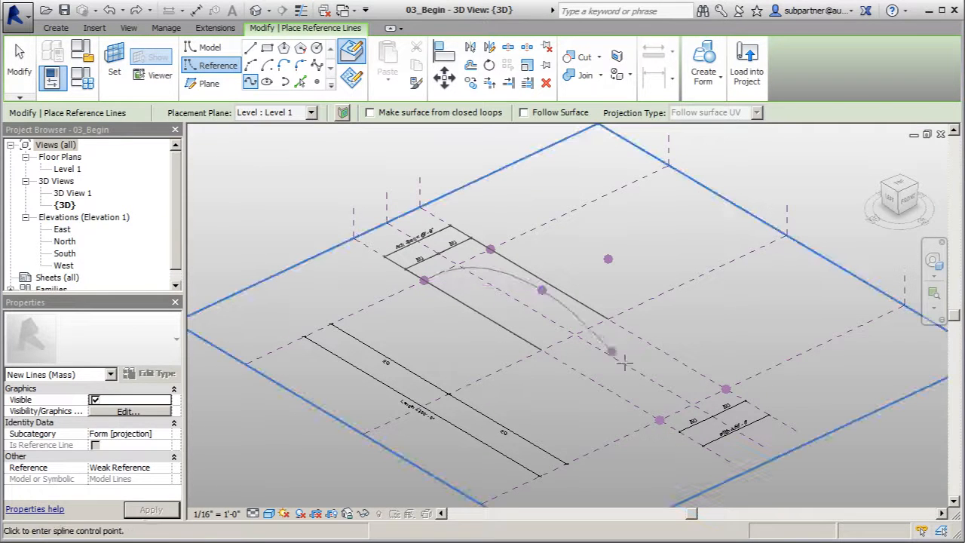
{"action": "left_click", "coordinate": [659, 420]}
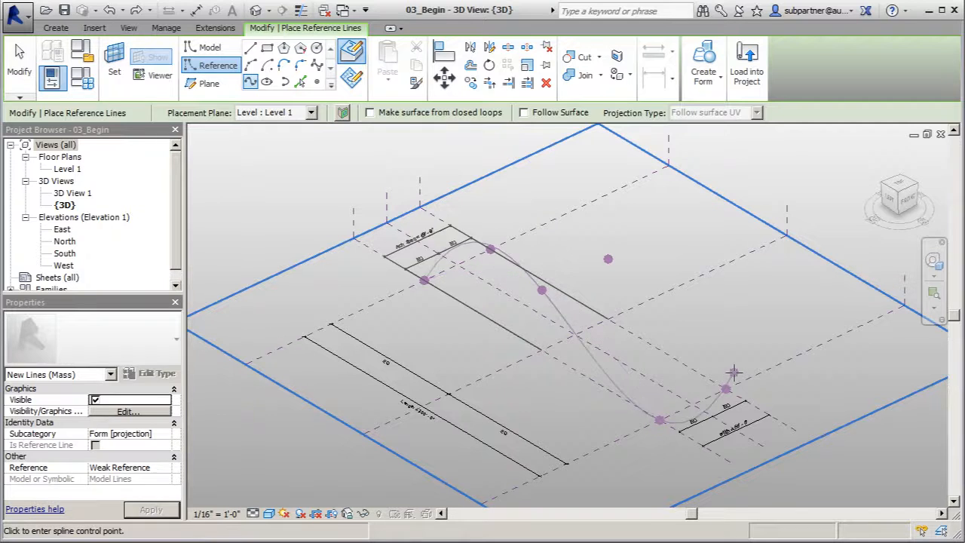
- Draw a matching reference spline through the end points and raised middle point on the side farther from the Length dimension
{"action": "middle_click_drag", "start_coordinate": [733, 372], "coordinate": [738, 305], "text": "shift"}
{"action": "left_click", "coordinate": [715, 285]}
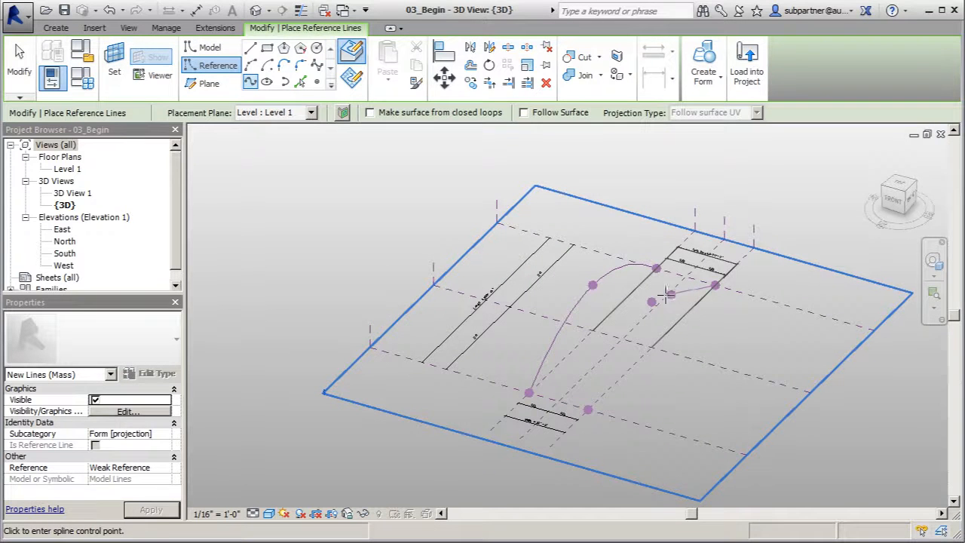
{"action": "left_click", "coordinate": [652, 302]}
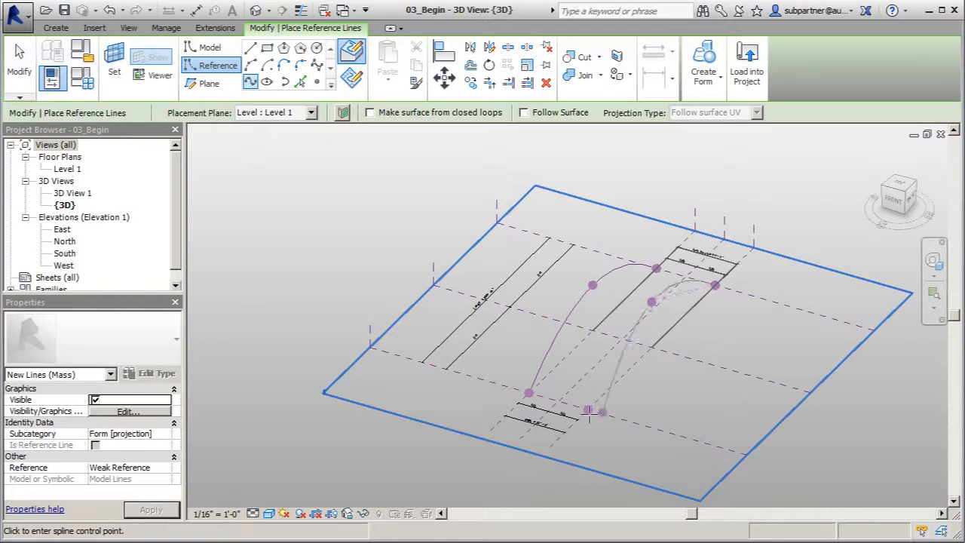
{"action": "left_click", "coordinate": [588, 409]}
{"action": "key", "text": "Escape"}
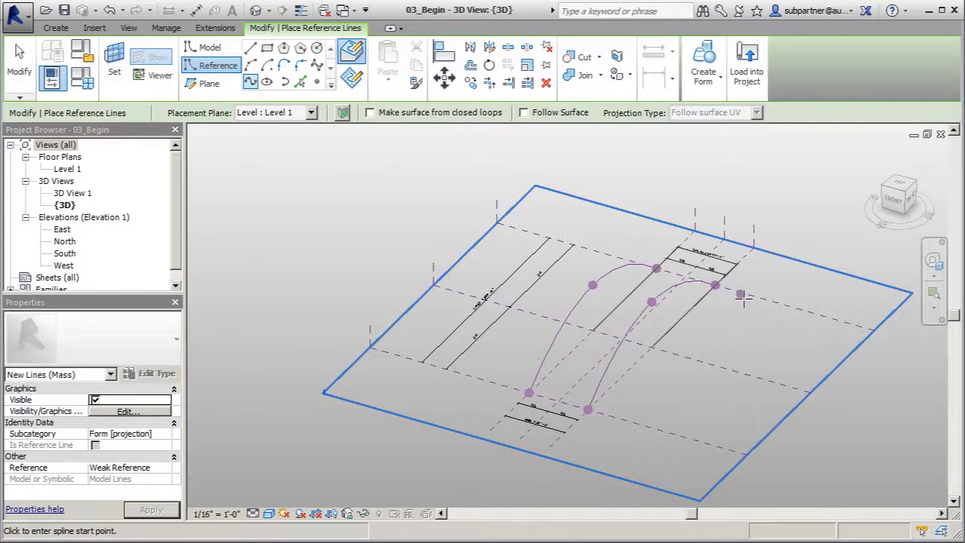
{"action": "key", "text": "Escape"}
{"action": "key", "text": "Escape"}
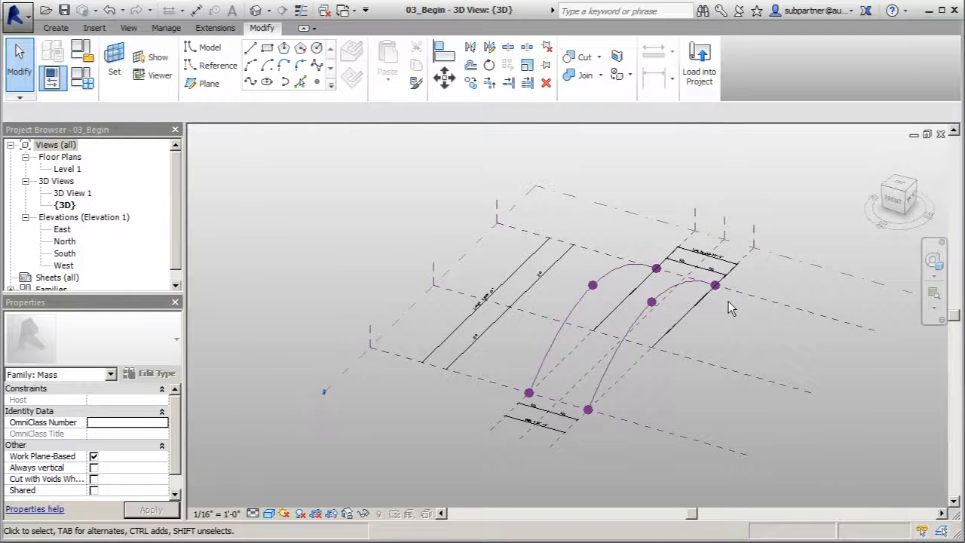
- Create a new family from the Generic Model Adaptive template
{"action": "scroll", "coordinate": [728, 301], "scroll_direction": "up", "scroll_amount": 2}
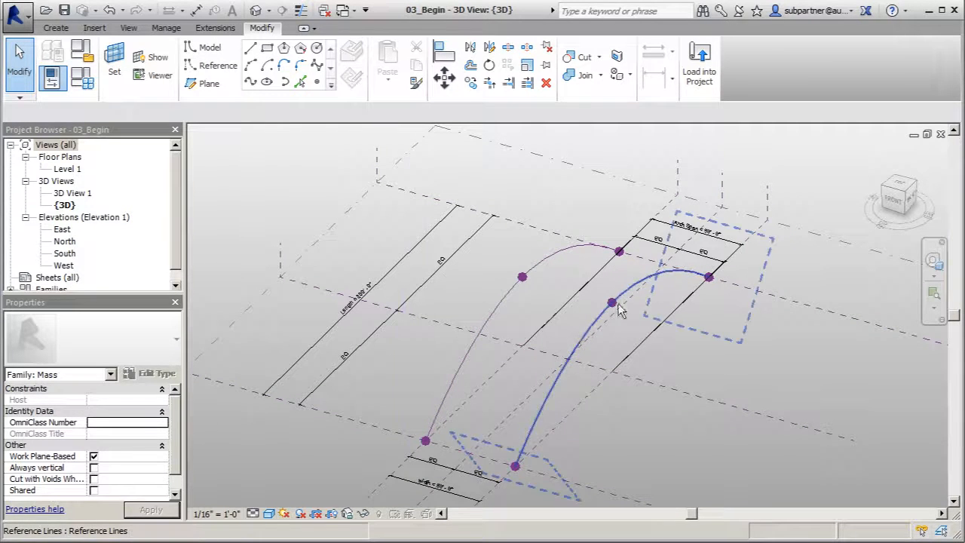
{"action": "scroll", "coordinate": [701, 283], "scroll_direction": "down", "scroll_amount": 1}
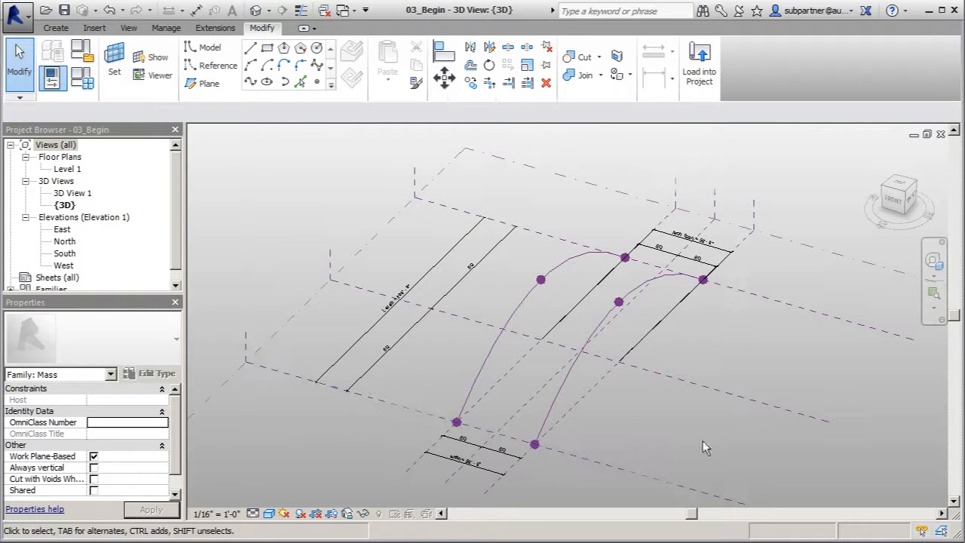
{"action": "left_click", "coordinate": [16, 15]}
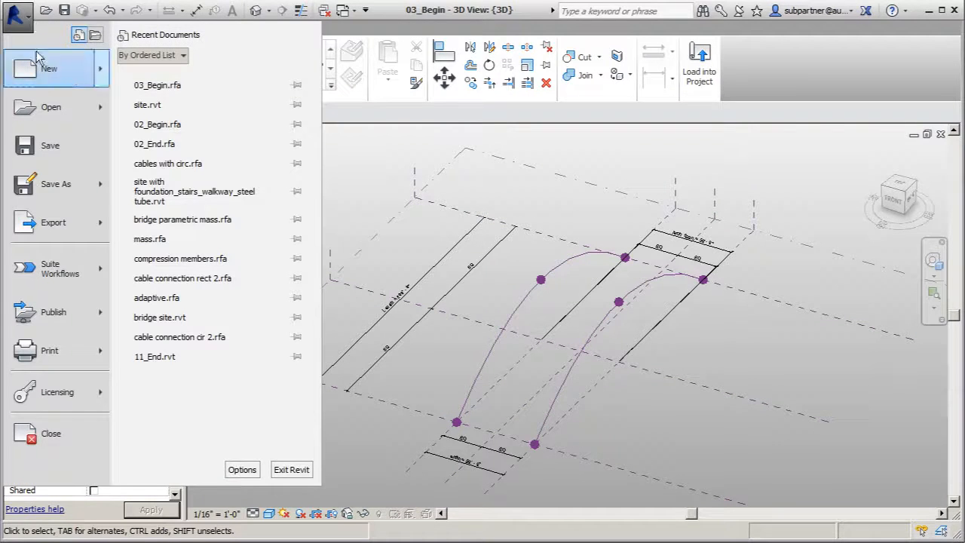
{"action": "mouse_move", "coordinate": [100, 73]}
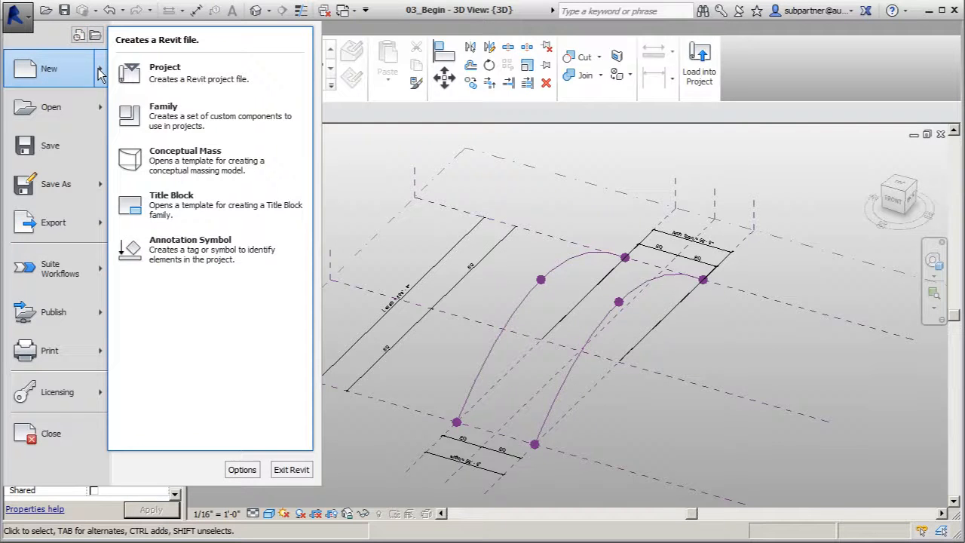
{"action": "left_click", "coordinate": [160, 104]}
{"action": "left_click_drag", "start_coordinate": [684, 145], "coordinate": [691, 198]}
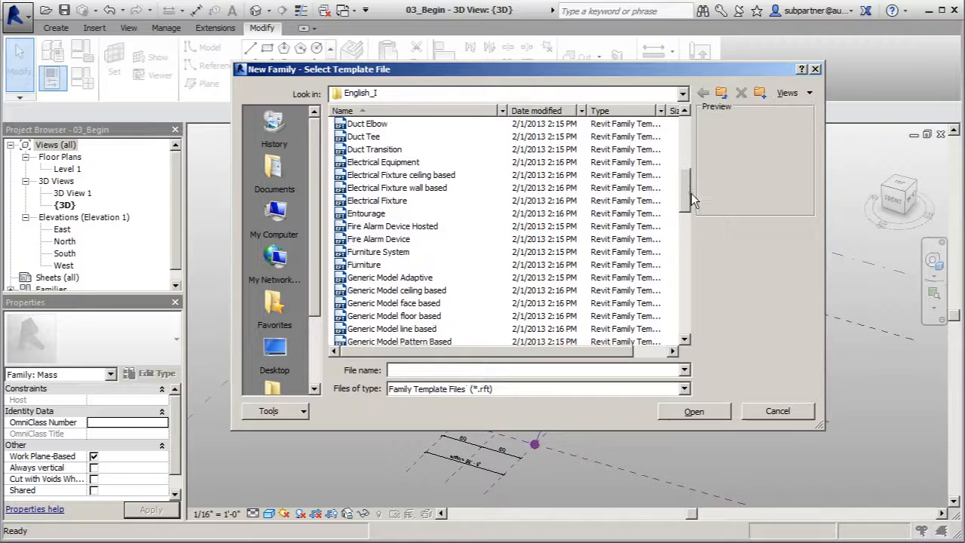
{"action": "left_click", "coordinate": [416, 278]}
{"action": "left_click", "coordinate": [693, 412]}
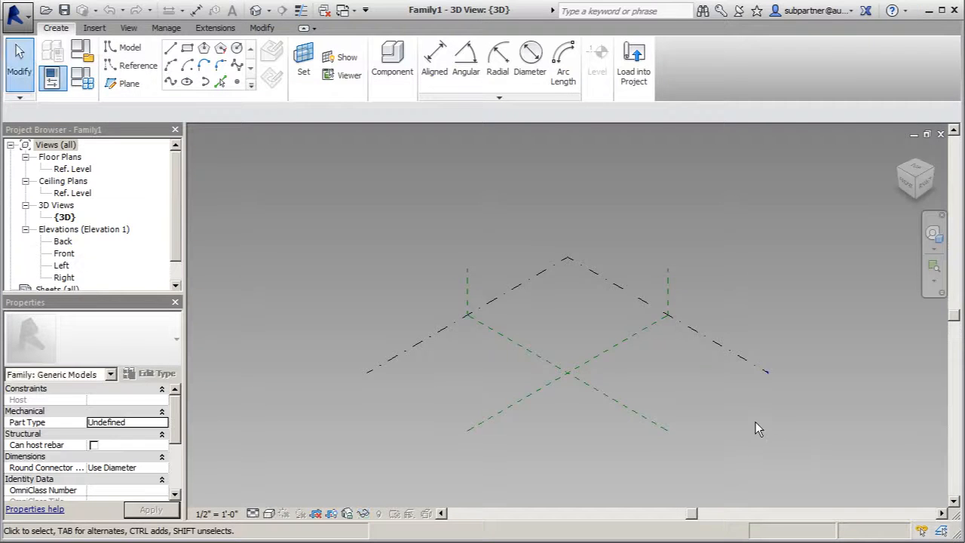
- Place three reference points in a row along one of the reference planes near the centre crossing
{"action": "scroll", "coordinate": [587, 351], "scroll_direction": "up", "scroll_amount": 1}
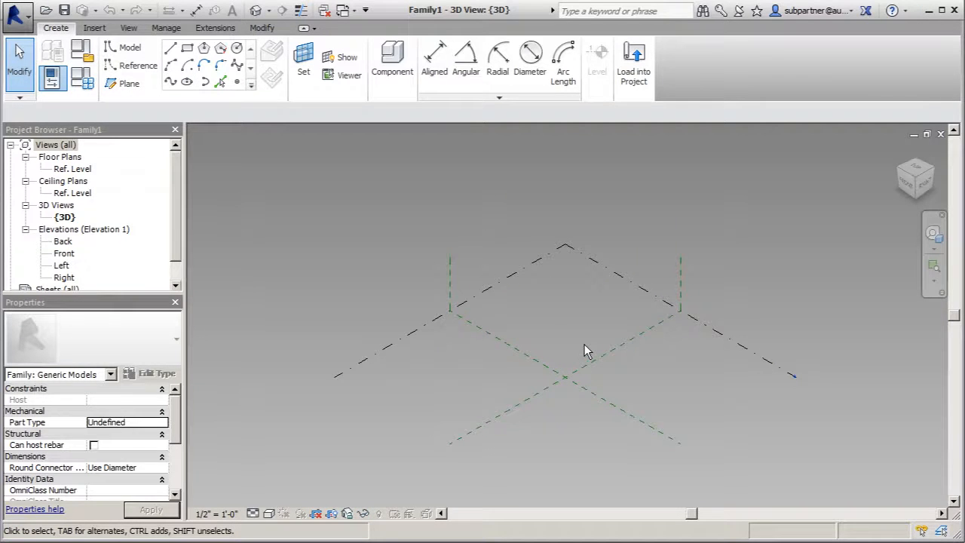
{"action": "scroll", "coordinate": [402, 188], "scroll_direction": "down", "scroll_amount": 1}
{"action": "left_click", "coordinate": [138, 65]}
{"action": "left_click", "coordinate": [318, 83]}
{"action": "left_click", "coordinate": [518, 367]}
{"action": "left_click", "coordinate": [554, 348]}
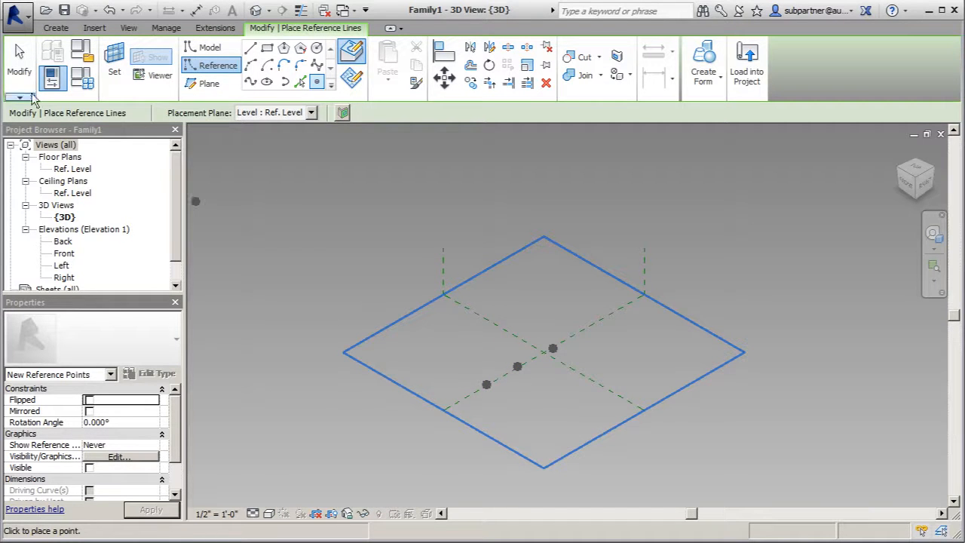
{"action": "left_click", "coordinate": [20, 60]}
- Make all three reference points adaptive
{"action": "left_click_drag", "start_coordinate": [421, 325], "coordinate": [619, 407]}
{"action": "left_click", "coordinate": [703, 66]}
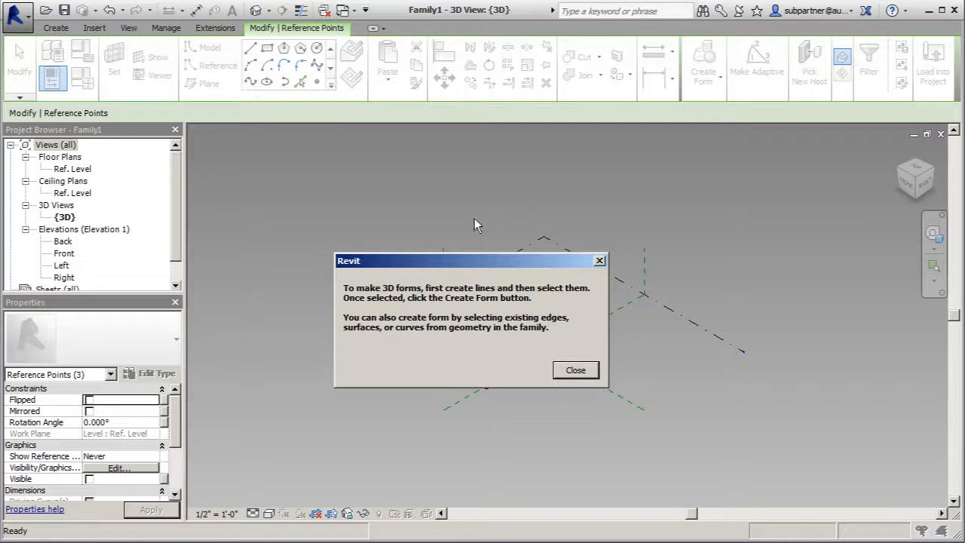
{"action": "left_click", "coordinate": [576, 371]}
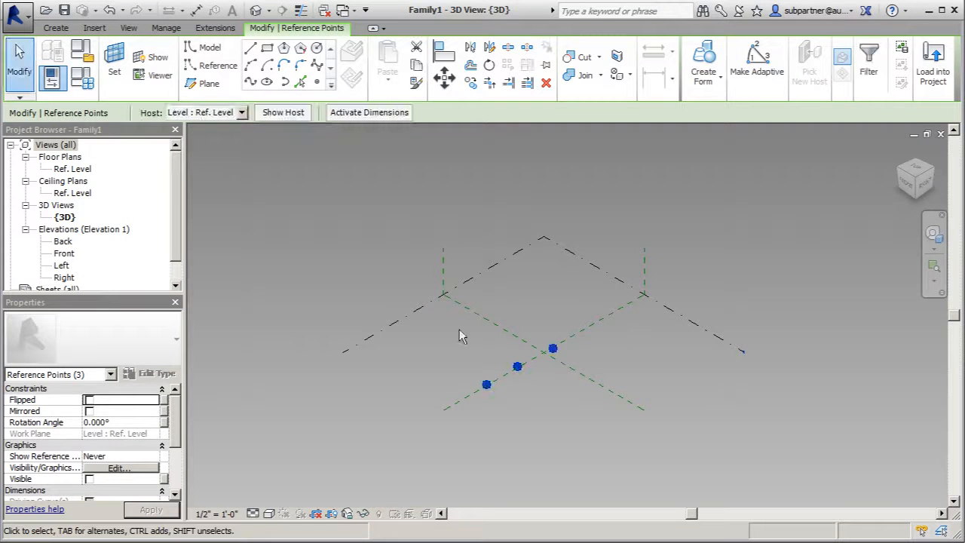
{"action": "left_click", "coordinate": [751, 70]}
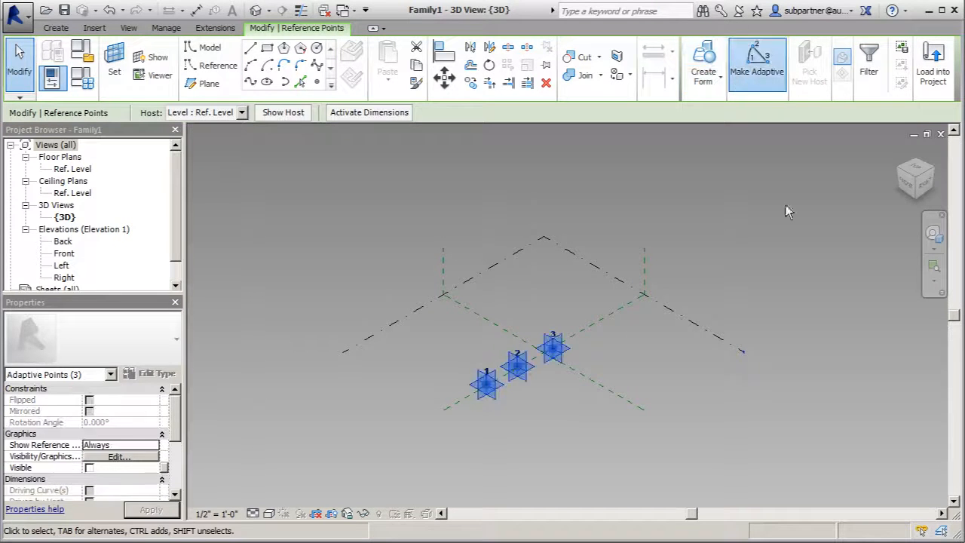
- Draw a spline through the three adaptive points and turn it into a reference line
{"action": "left_click", "coordinate": [251, 85]}
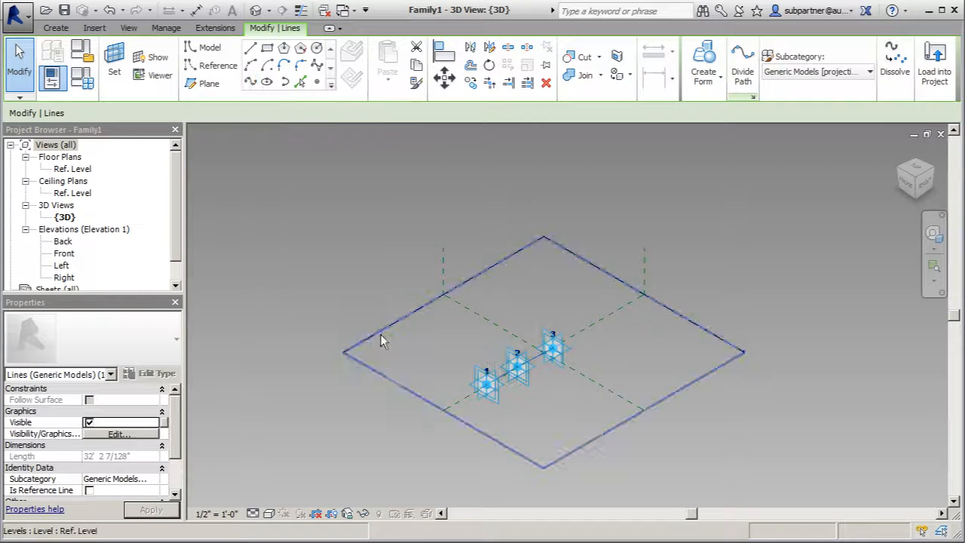
{"action": "key", "text": "Escape"}
{"action": "scroll", "coordinate": [510, 384], "scroll_direction": "up", "scroll_amount": 5}
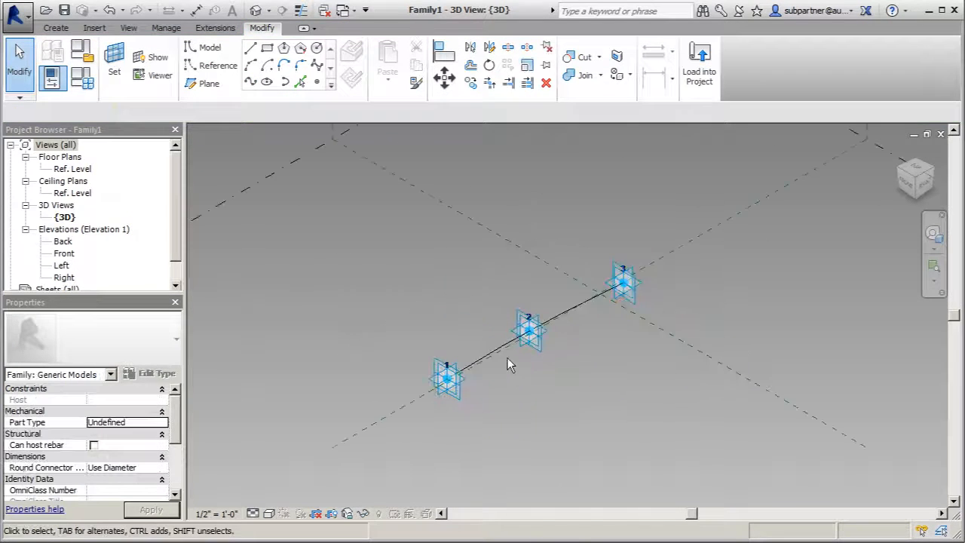
{"action": "left_click", "coordinate": [503, 349]}
{"action": "middle_click_drag", "start_coordinate": [455, 264], "coordinate": [253, 403], "text": "shift"}
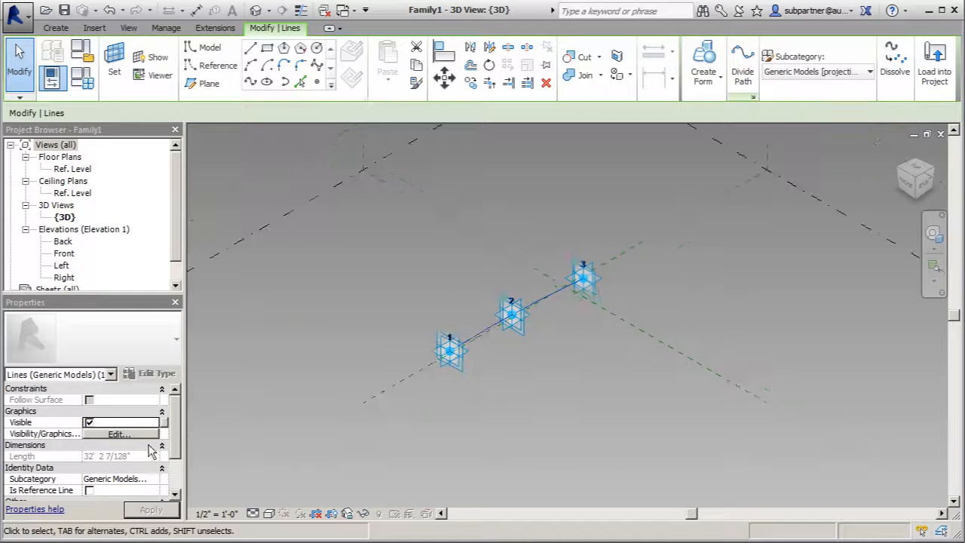
{"action": "left_click", "coordinate": [89, 490]}
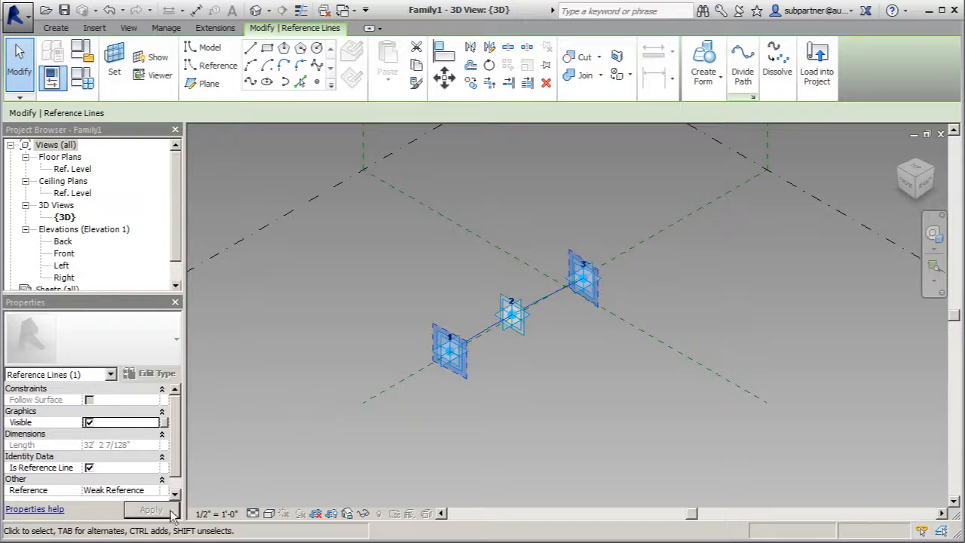
{"action": "left_click", "coordinate": [629, 390]}
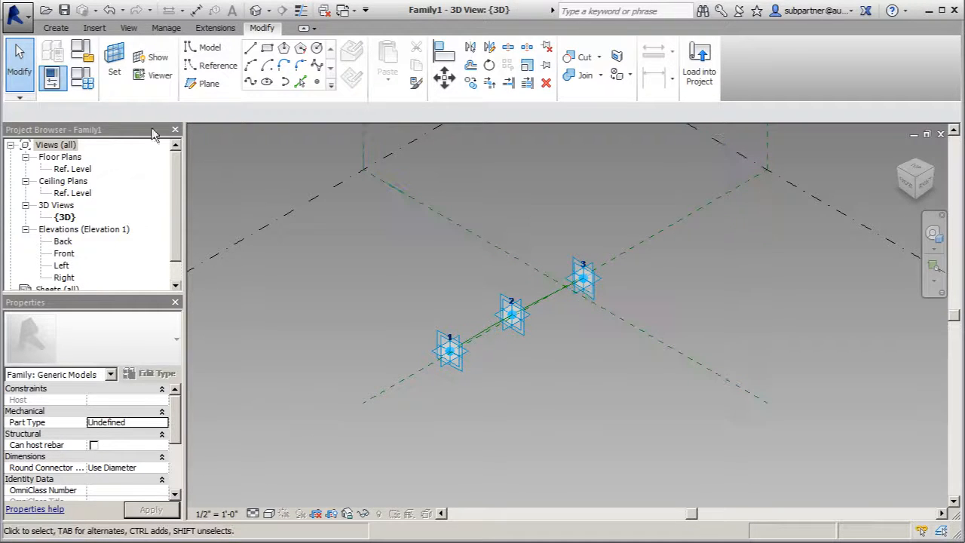
- On the vertical work plane of adaptive point 1, draw a model-line rectangle about 4'-5" by 4'-4" starting at the point
{"action": "left_click", "coordinate": [114, 62]}
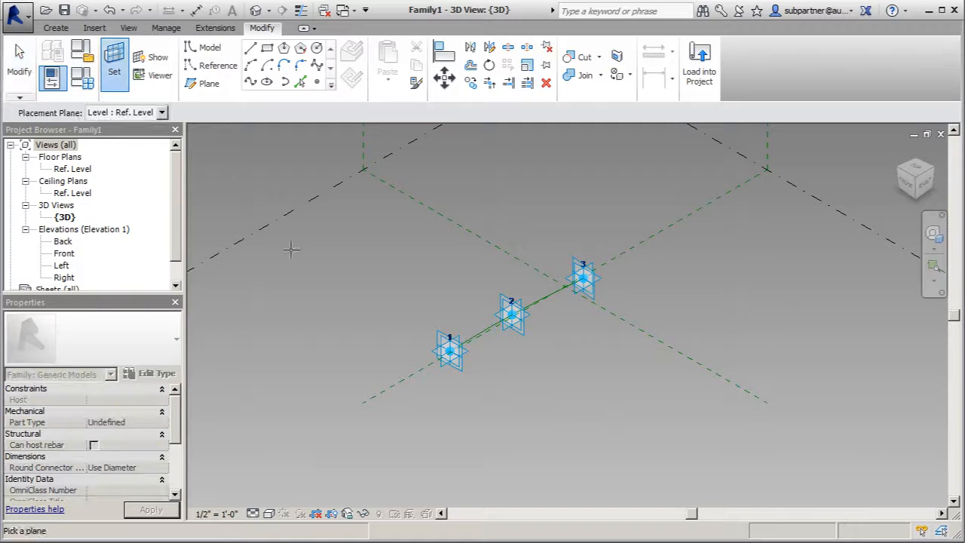
{"action": "left_click", "coordinate": [439, 337]}
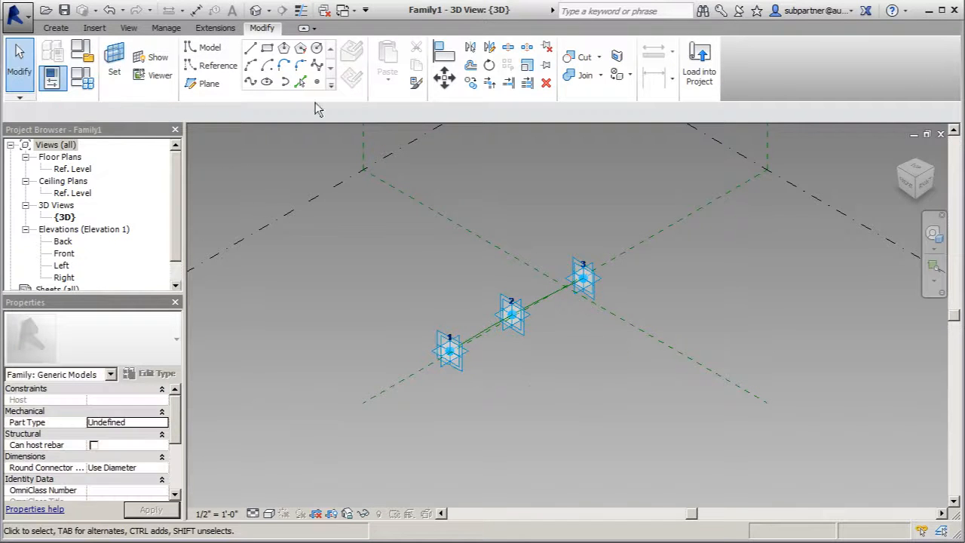
{"action": "left_click", "coordinate": [267, 48]}
{"action": "scroll", "coordinate": [467, 332], "scroll_direction": "up", "scroll_amount": 5}
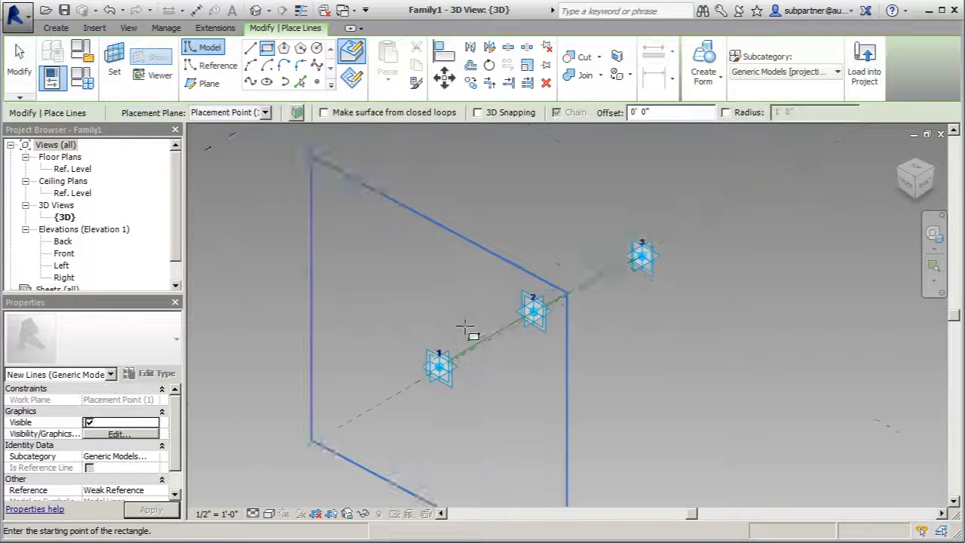
{"action": "scroll", "coordinate": [441, 399], "scroll_direction": "up", "scroll_amount": 3}
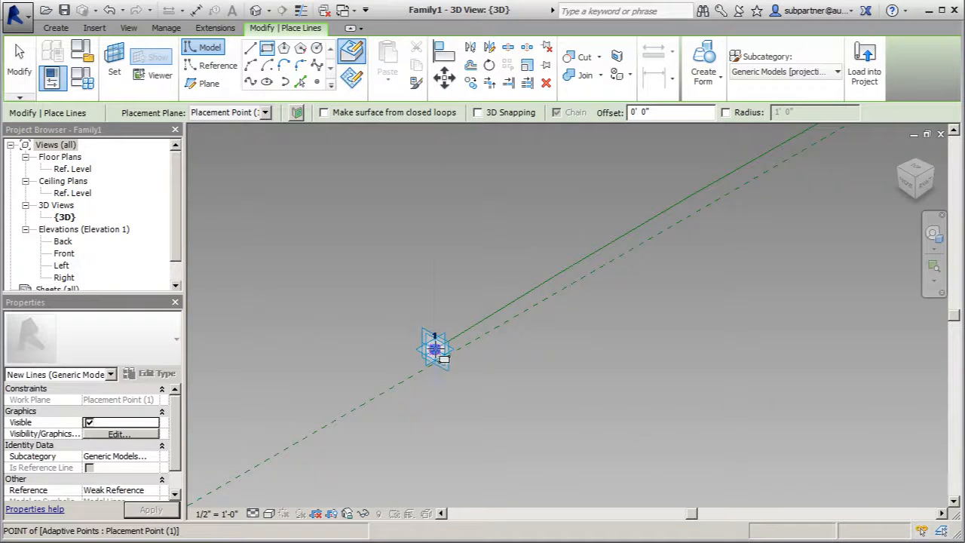
{"action": "left_click", "coordinate": [435, 347]}
{"action": "left_click", "coordinate": [564, 276]}
{"action": "key", "text": "Escape"}
{"action": "key", "text": "Escape"}
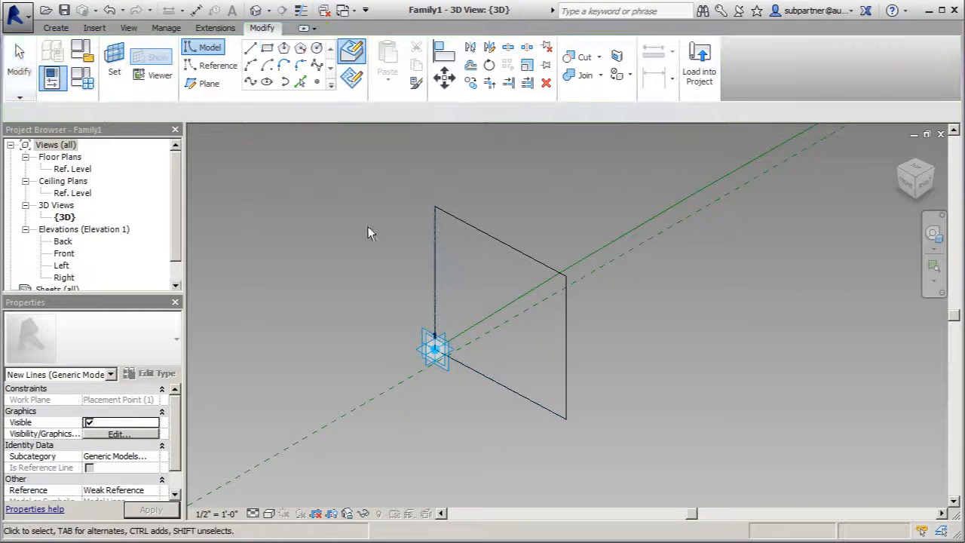
- Set the rectangle's height and width both to 3'-6"
{"action": "key", "text": "Tab"}
{"action": "left_click", "coordinate": [477, 231]}
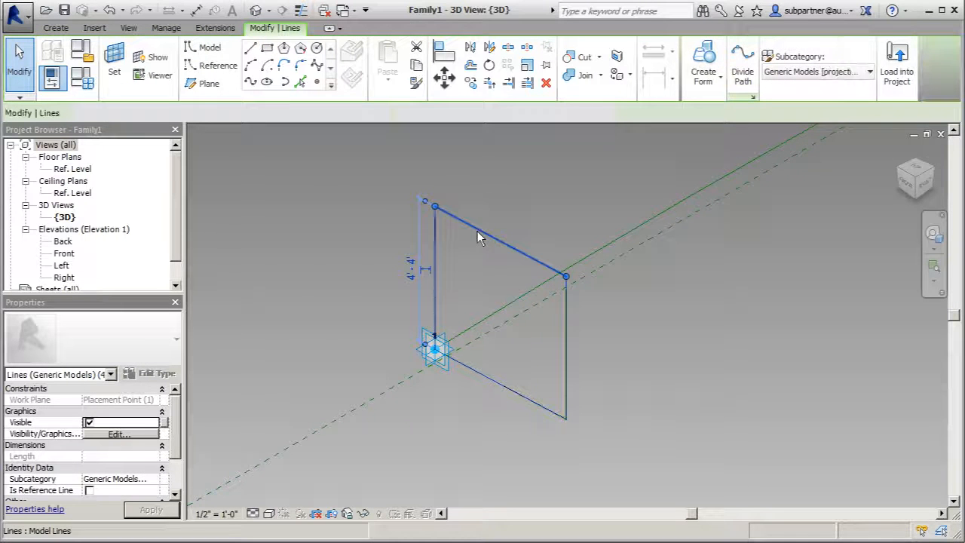
{"action": "left_click", "coordinate": [415, 272]}
{"action": "type", "text": "3'6"}
{"action": "key", "text": "Return"}
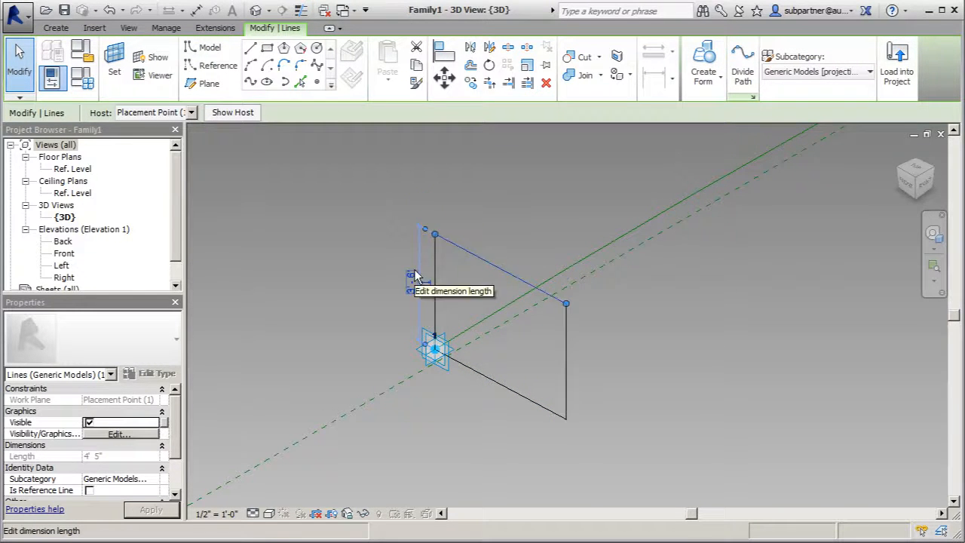
{"action": "left_click", "coordinate": [567, 332]}
{"action": "left_click", "coordinate": [505, 247]}
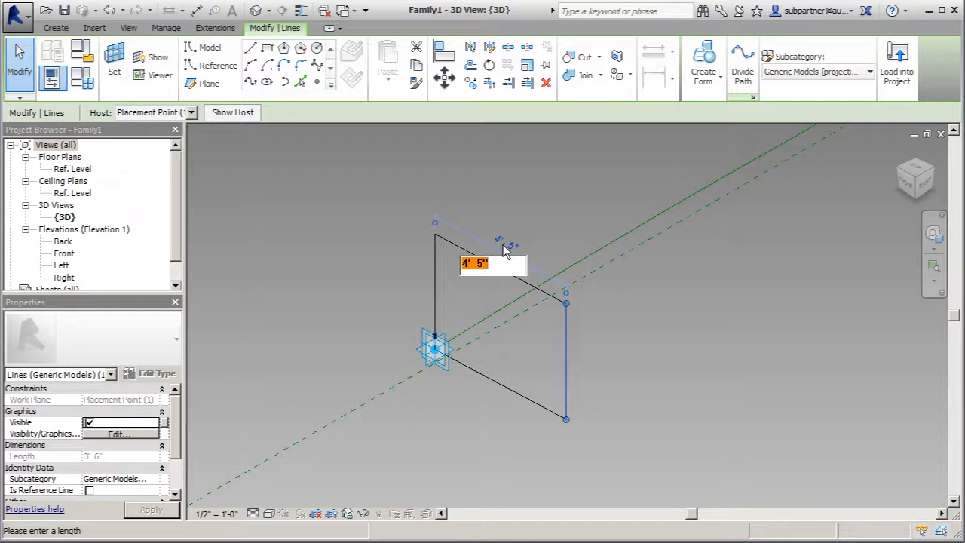
{"action": "type", "text": "3' - 6"}
{"action": "key", "text": "Return"}
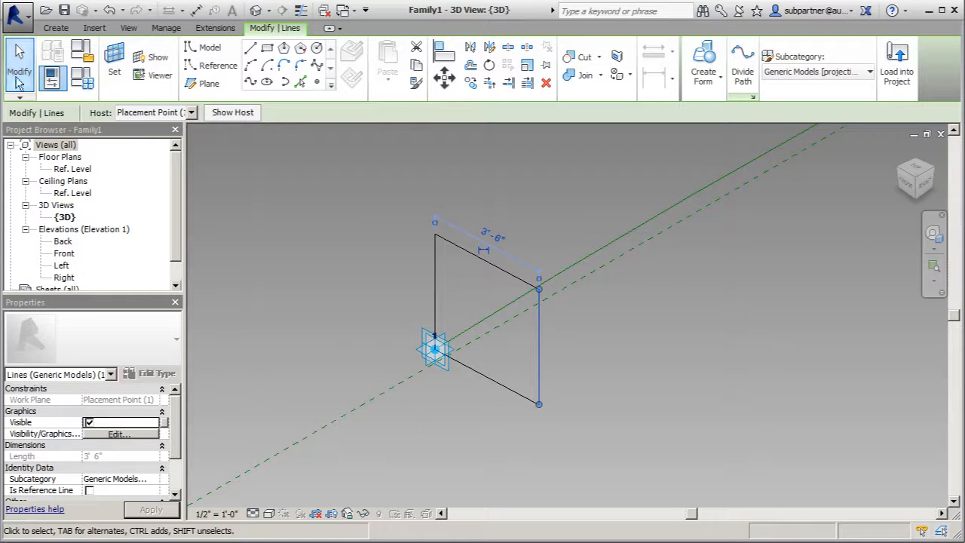
{"action": "left_click", "coordinate": [385, 185]}
- Move the whole rectangle from the midpoint of its lower edge onto adaptive point 1
{"action": "key", "text": "Tab"}
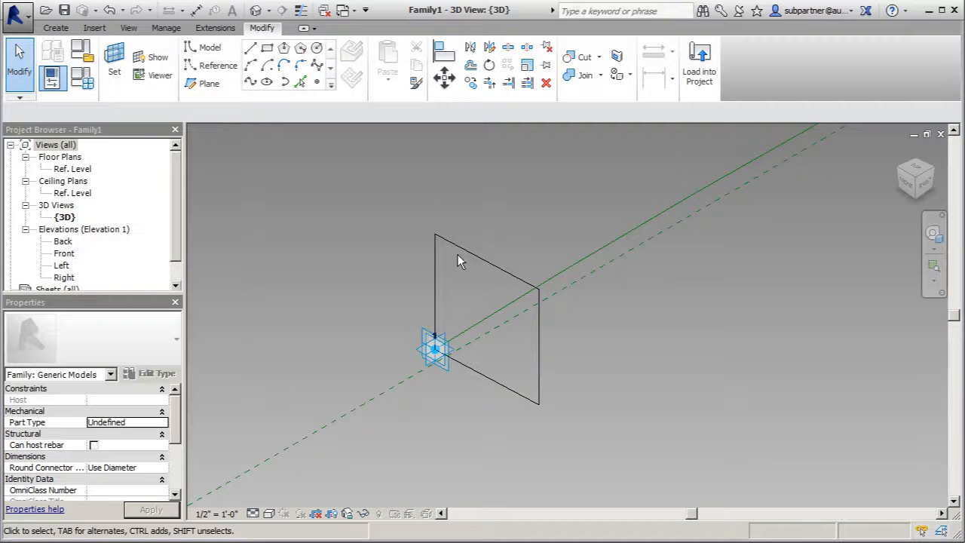
{"action": "key", "text": "Tab"}
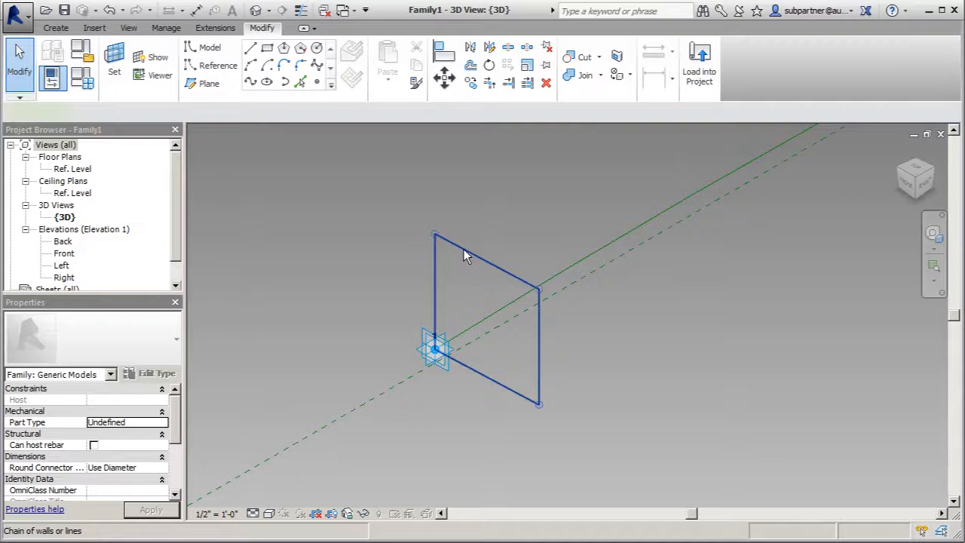
{"action": "left_click", "coordinate": [463, 255]}
{"action": "left_click", "coordinate": [444, 77]}
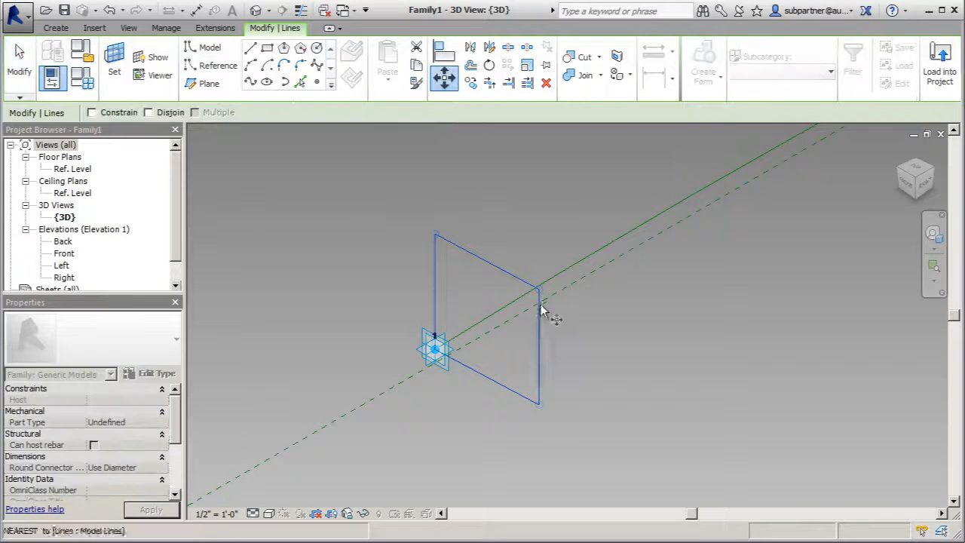
{"action": "left_click", "coordinate": [492, 382]}
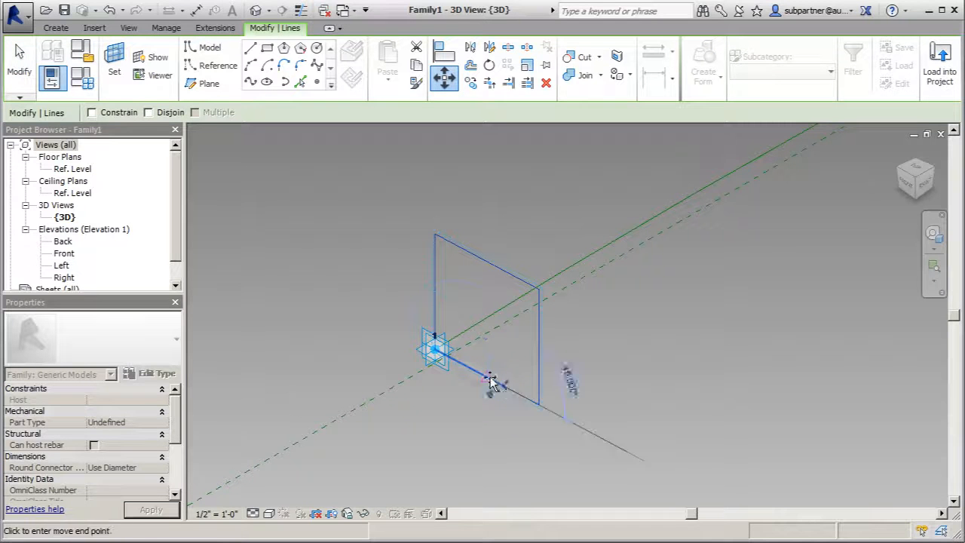
{"action": "left_click", "coordinate": [436, 351]}
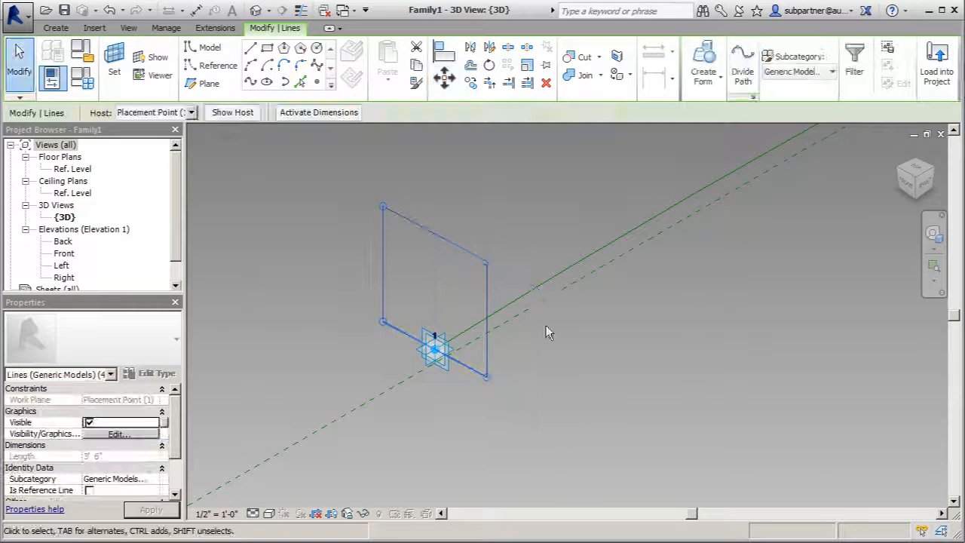
- Move the rectangle down by half its height so it is centred on adaptive point 1
{"action": "left_click", "coordinate": [444, 80]}
{"action": "left_click", "coordinate": [487, 321]}
{"action": "left_click", "coordinate": [486, 379]}
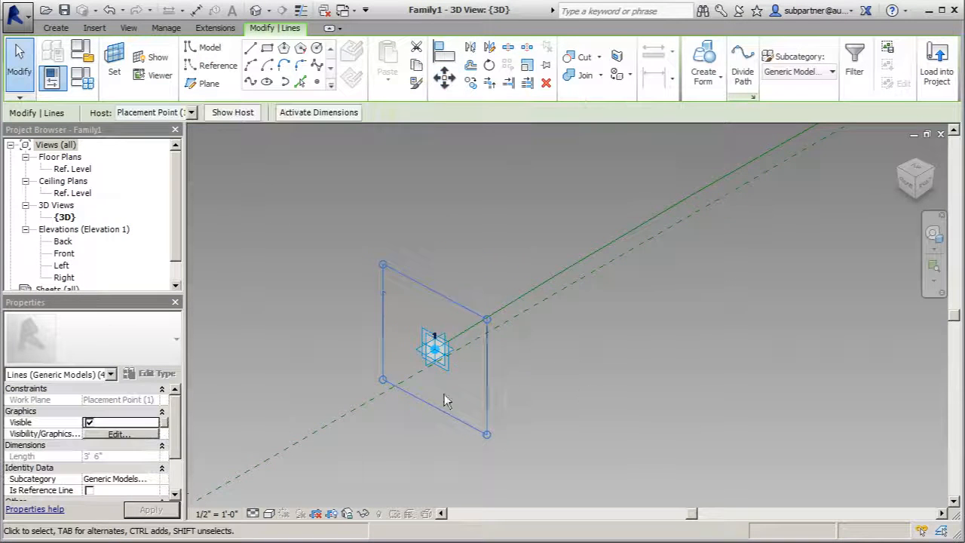
{"action": "middle_click_drag", "start_coordinate": [688, 245], "coordinate": [659, 274], "text": "shift"}
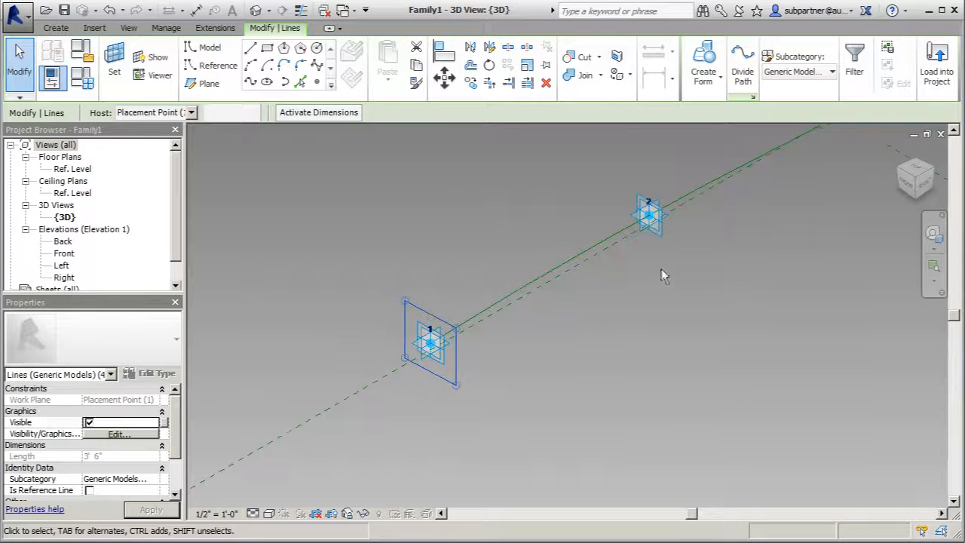
{"action": "left_click", "coordinate": [20, 64]}
- Draw a model-line rectangle starting at adaptive point 2 on that point's vertical work plane
{"action": "scroll", "coordinate": [664, 158], "scroll_direction": "up", "scroll_amount": 2}
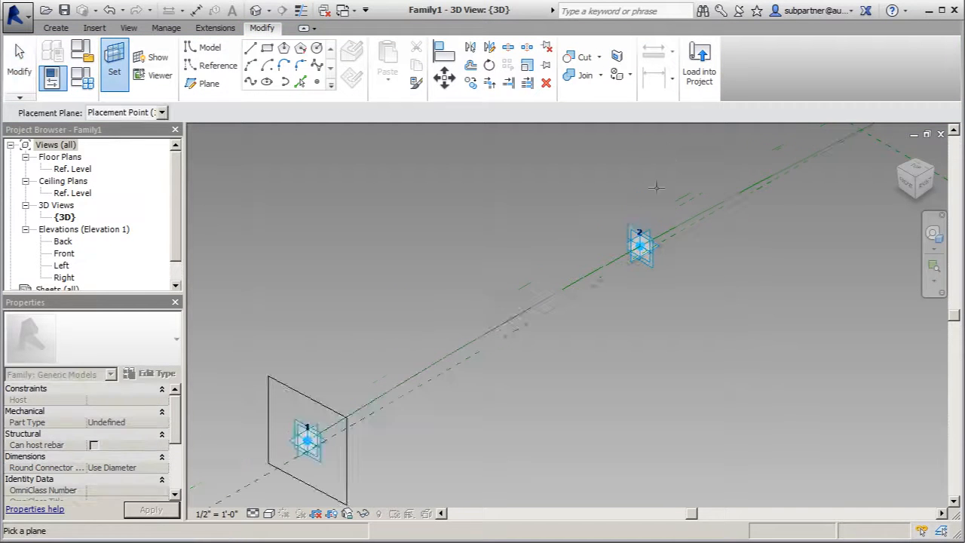
{"action": "left_click", "coordinate": [640, 242]}
{"action": "left_click", "coordinate": [267, 48]}
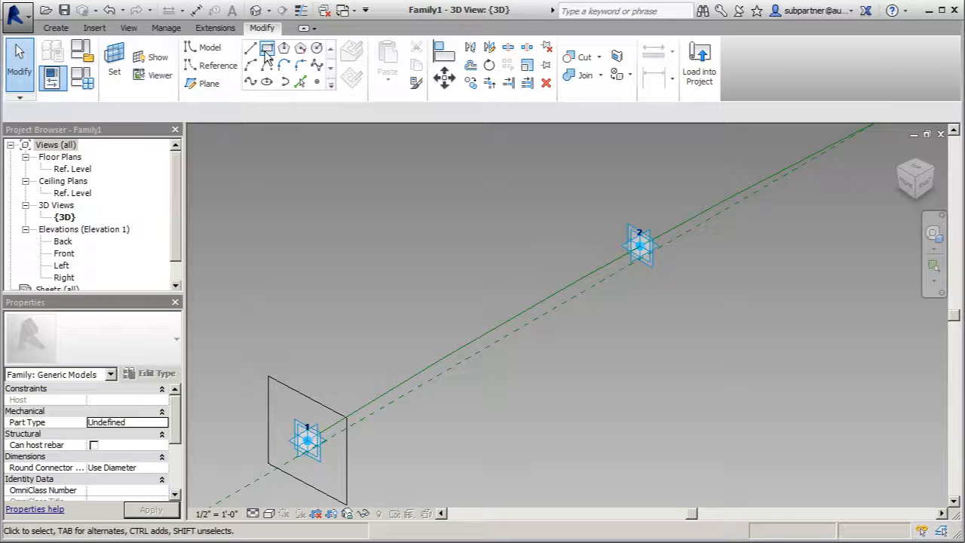
{"action": "left_click", "coordinate": [646, 238]}
{"action": "left_click", "coordinate": [703, 223]}
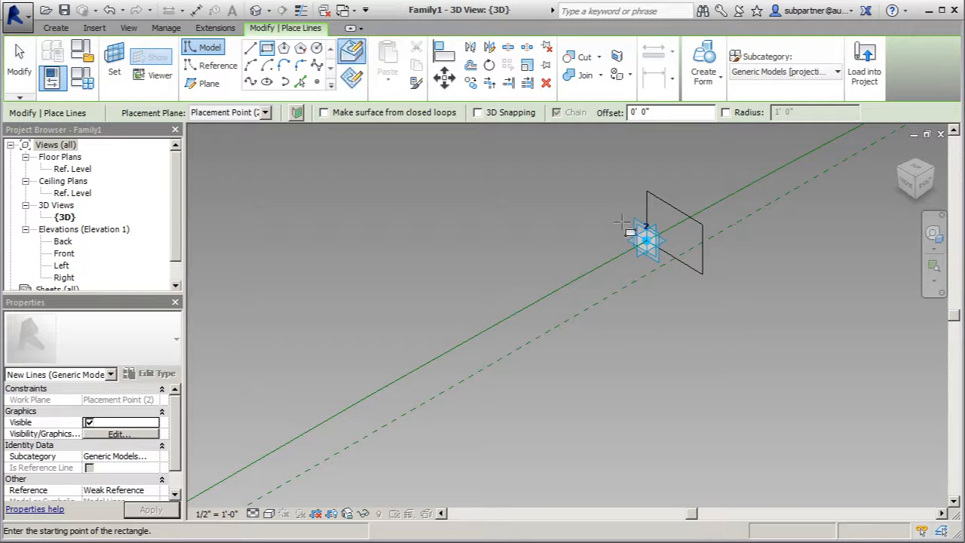
- Set the height and width of the rectangle at adaptive point 2 both to 1'-6"
{"action": "left_click", "coordinate": [19, 62]}
{"action": "key", "text": "Tab"}
{"action": "left_click", "coordinate": [674, 209]}
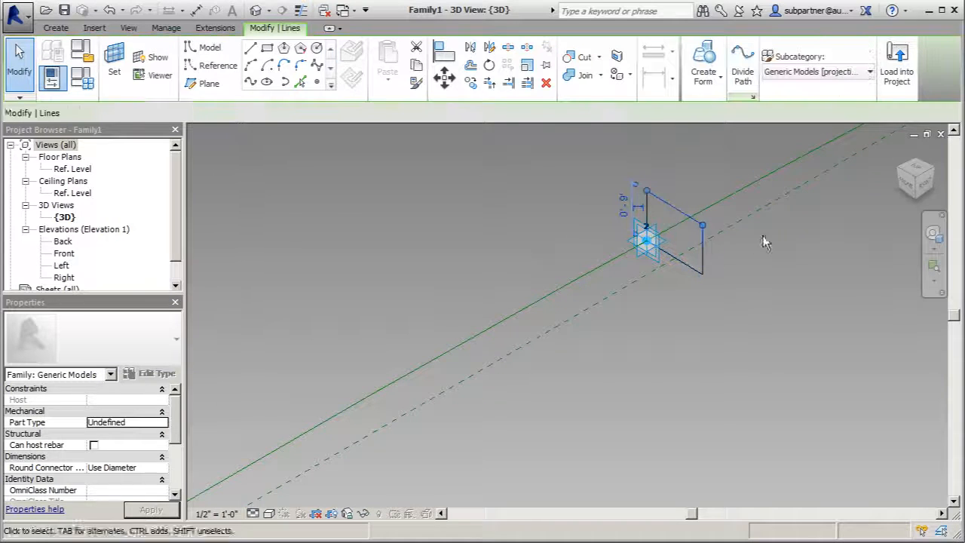
{"action": "left_click", "coordinate": [623, 203]}
{"action": "type", "text": "1'6"}
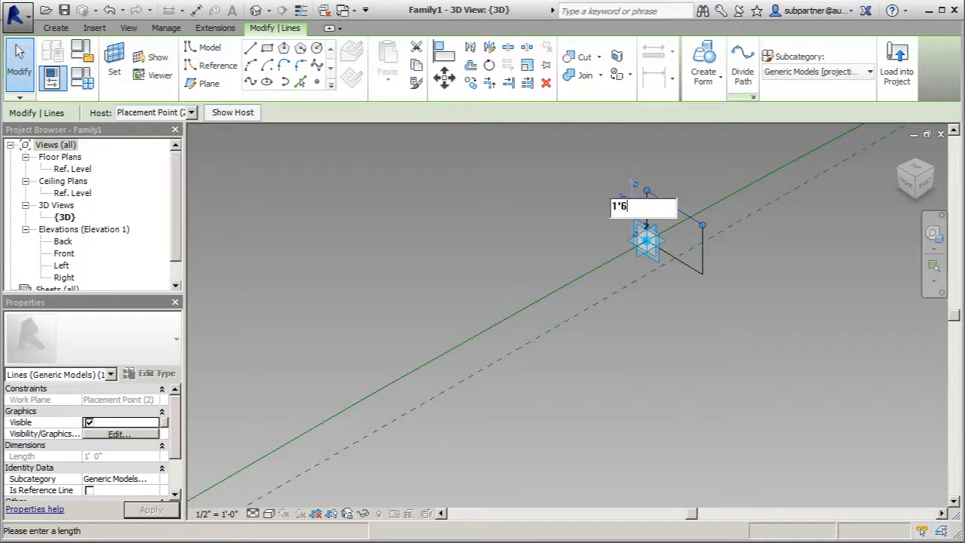
{"action": "key", "text": "Return"}
{"action": "left_click", "coordinate": [704, 207]}
{"action": "left_click", "coordinate": [687, 145]}
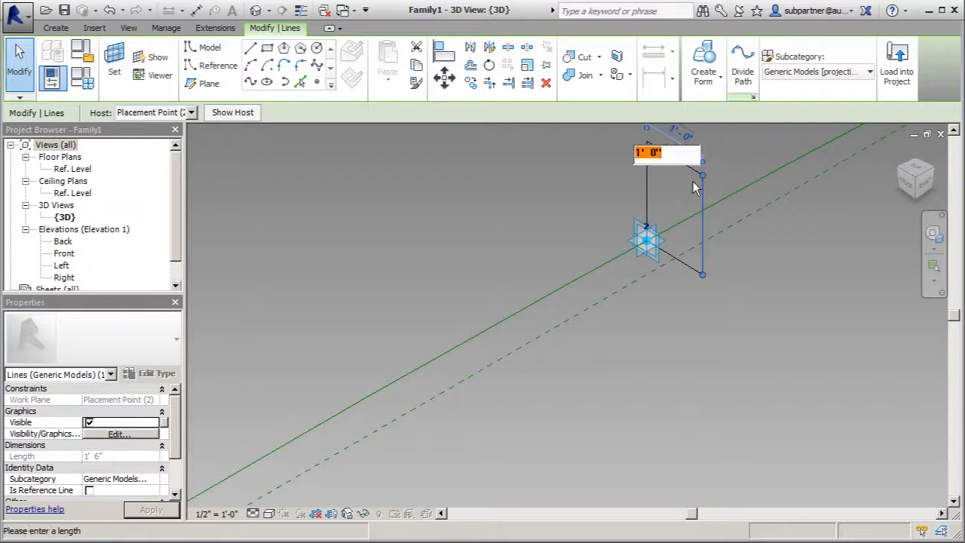
{"action": "type", "text": "1'6"}
{"action": "key", "text": "Return"}
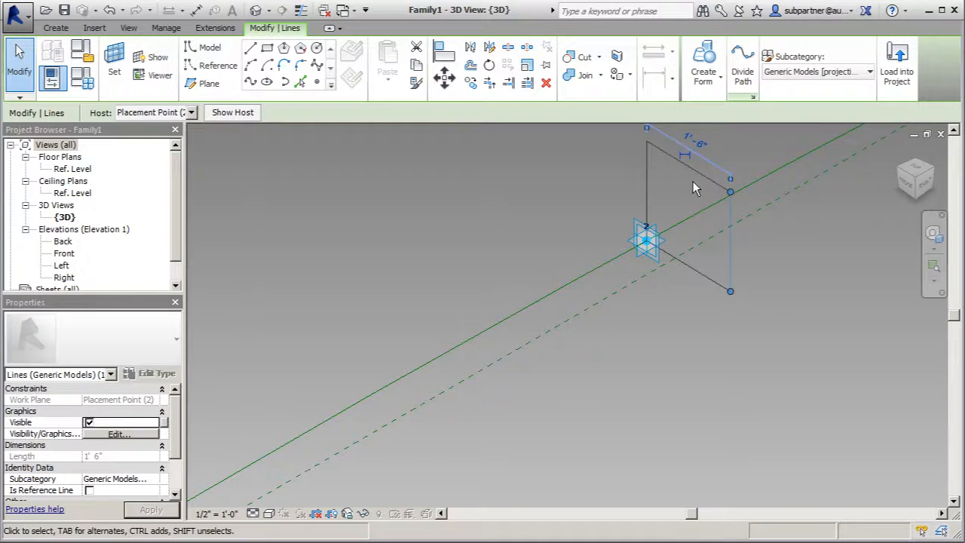
- Move the whole 1'-6" rectangle from the midpoint of its lower edge onto adaptive point 2
{"action": "left_click", "coordinate": [788, 315]}
{"action": "key", "text": "Tab"}
{"action": "left_click", "coordinate": [676, 157]}
{"action": "left_click", "coordinate": [447, 80]}
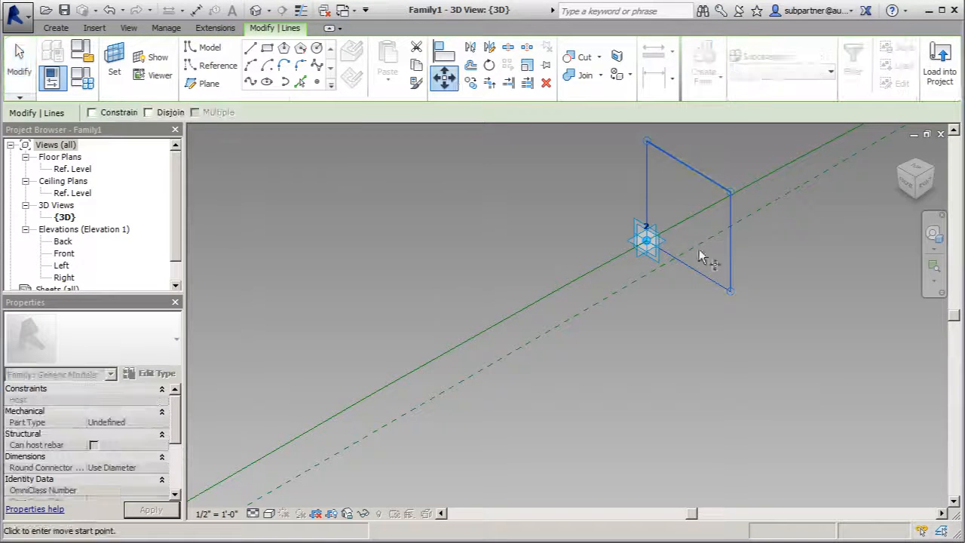
{"action": "left_click", "coordinate": [693, 270]}
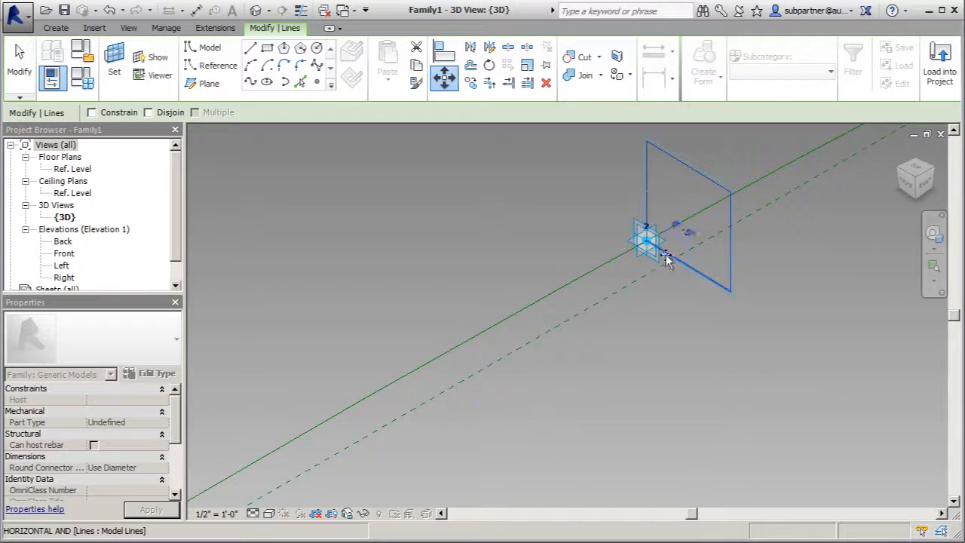
{"action": "left_click", "coordinate": [646, 240]}
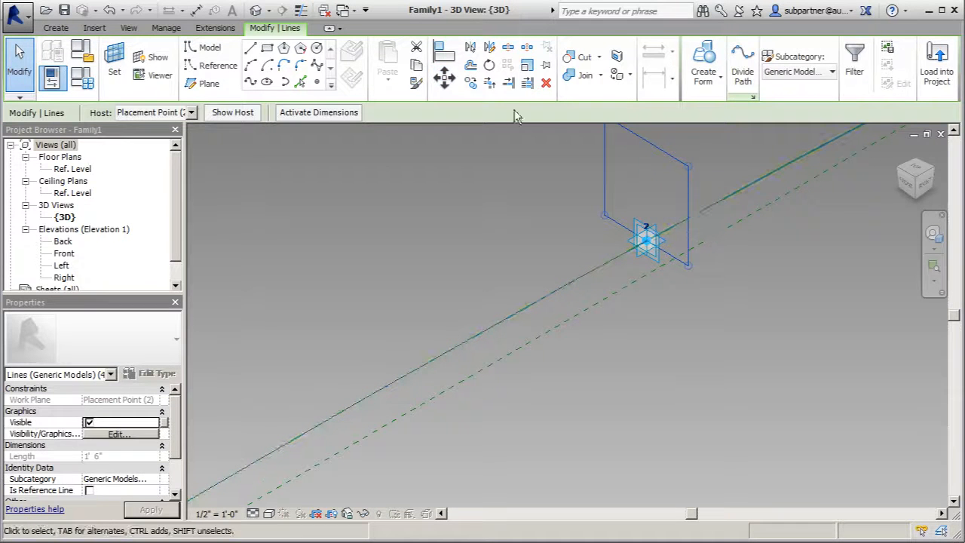
- Move the rectangle down by half its height so it is centred on adaptive point 2
{"action": "left_click", "coordinate": [445, 79]}
{"action": "left_click", "coordinate": [688, 218]}
{"action": "left_click", "coordinate": [690, 270]}
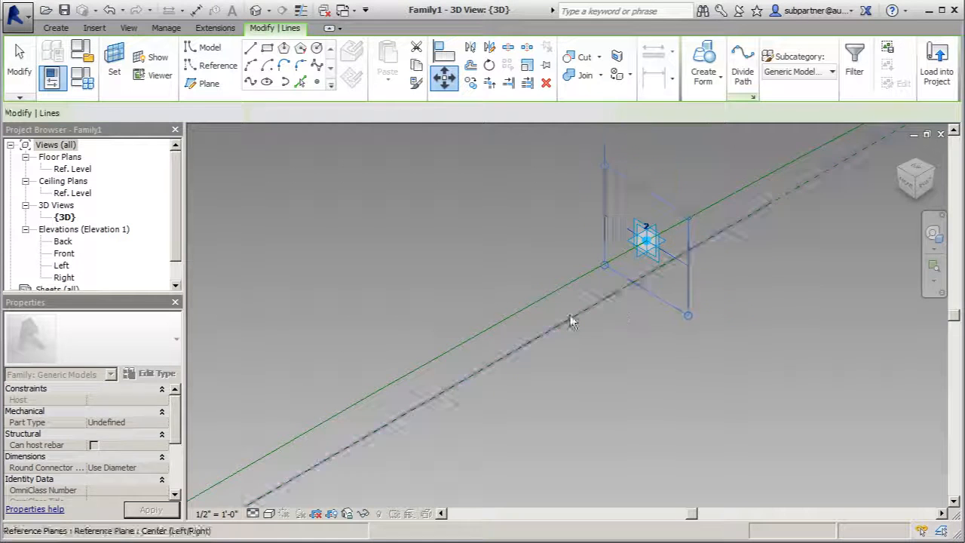
{"action": "scroll", "coordinate": [621, 254], "scroll_direction": "down", "scroll_amount": 2}
{"action": "scroll", "coordinate": [575, 269], "scroll_direction": "up", "scroll_amount": 4}
{"action": "scroll", "coordinate": [453, 357], "scroll_direction": "down", "scroll_amount": 2}
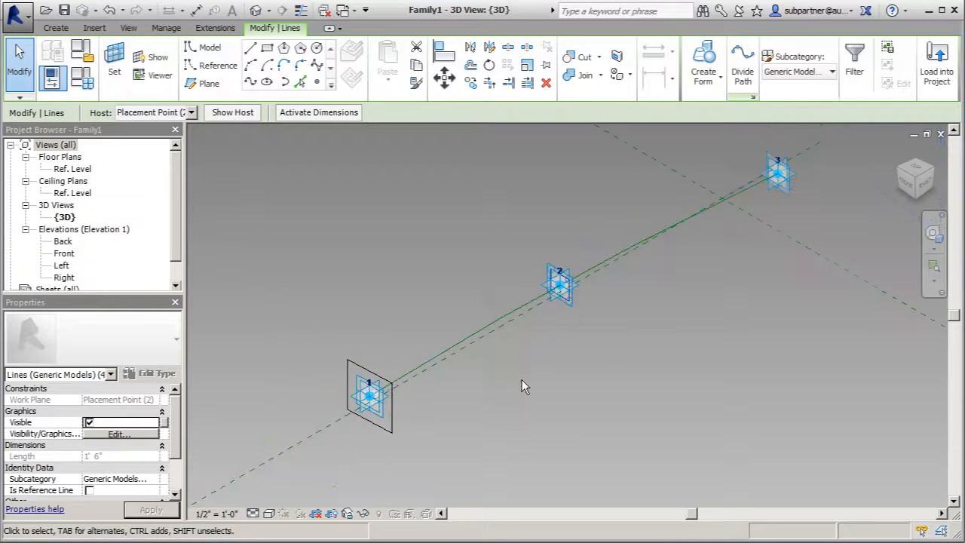
{"action": "left_click", "coordinate": [275, 179]}
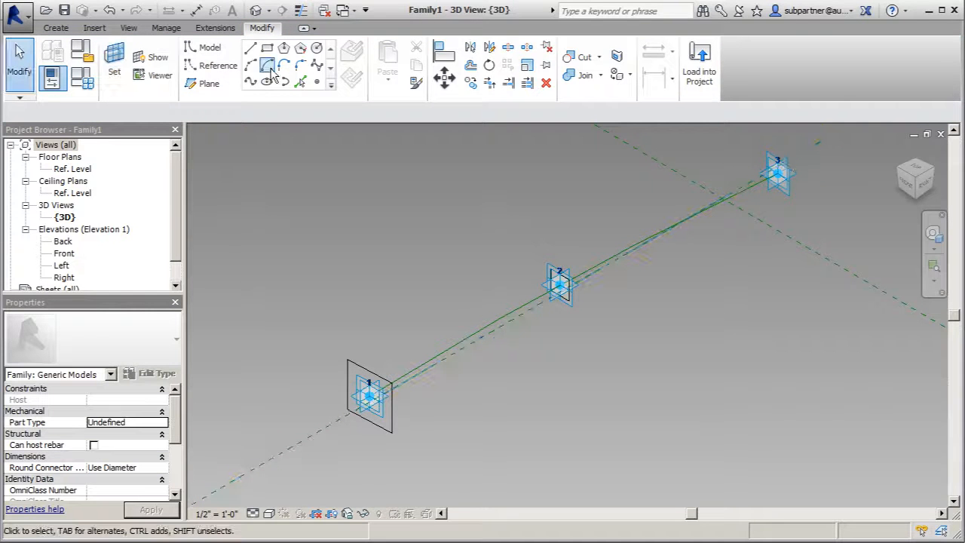
- Draw a model-line rectangle starting at adaptive point 3 on that point's vertical work plane
{"action": "left_click", "coordinate": [269, 83]}
{"action": "scroll", "coordinate": [798, 190], "scroll_direction": "up", "scroll_amount": 4}
{"action": "left_click", "coordinate": [798, 190]}
{"action": "middle_click_drag", "start_coordinate": [798, 190], "coordinate": [557, 225]}
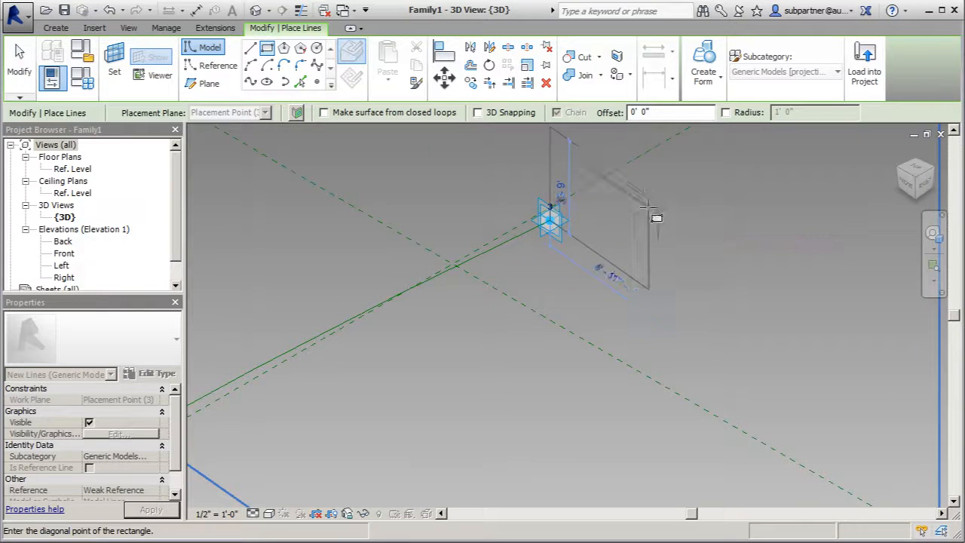
{"action": "left_click", "coordinate": [647, 209]}
{"action": "key", "text": "Escape"}
{"action": "key", "text": "Escape"}
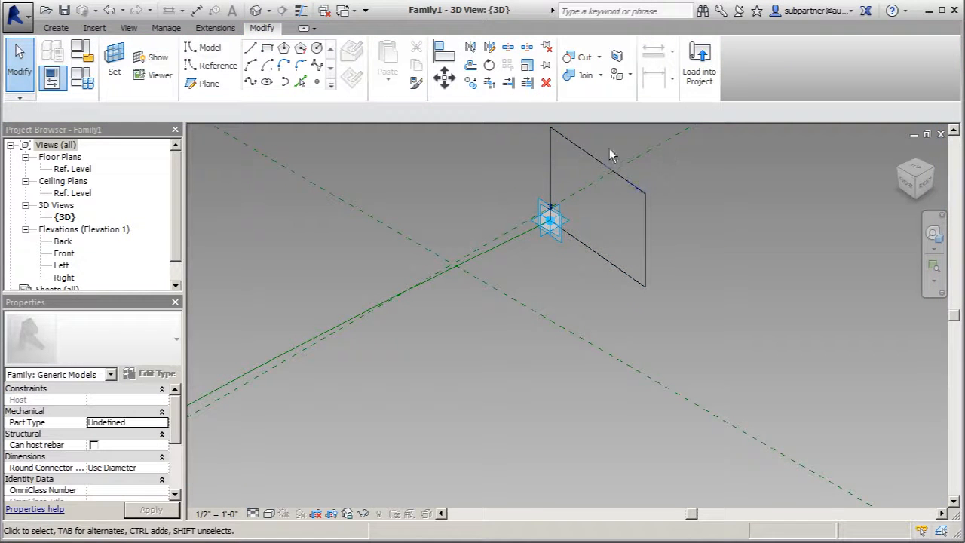
- Set the height and width of the rectangle at adaptive point 3 both to 3'-6"
{"action": "left_click", "coordinate": [584, 152]}
{"action": "left_click", "coordinate": [526, 175]}
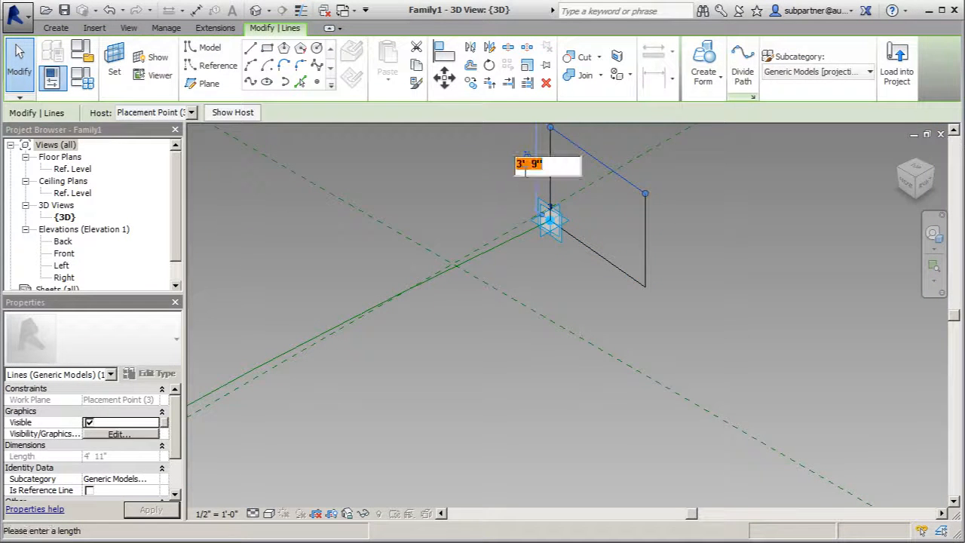
{"action": "type", "text": "3'"}
{"action": "key", "text": "Return"}
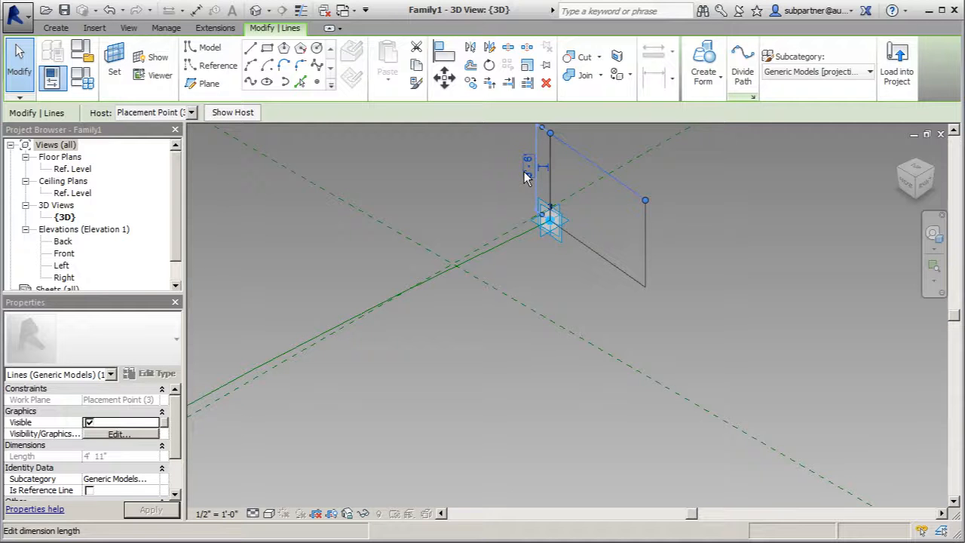
{"action": "left_click", "coordinate": [645, 223]}
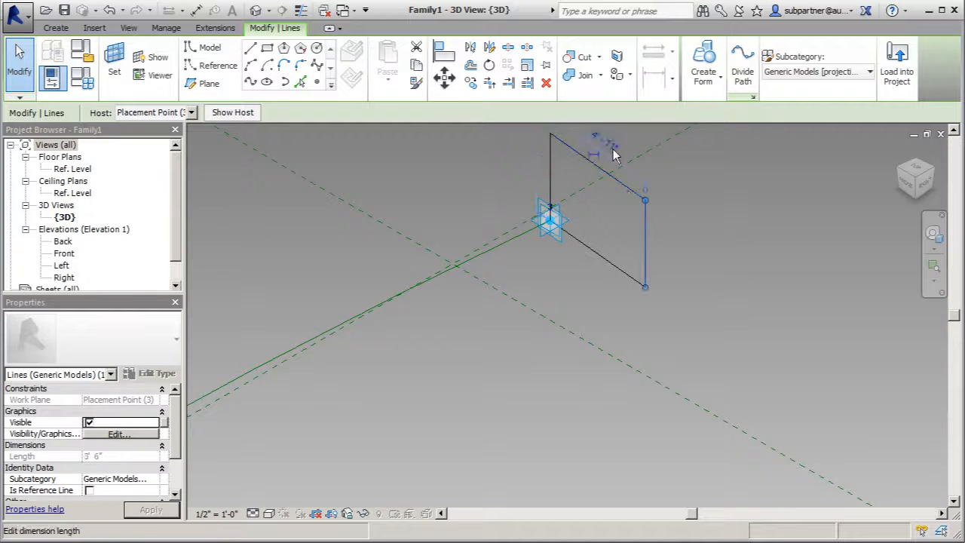
{"action": "left_click", "coordinate": [614, 151]}
{"action": "type", "text": "3"}
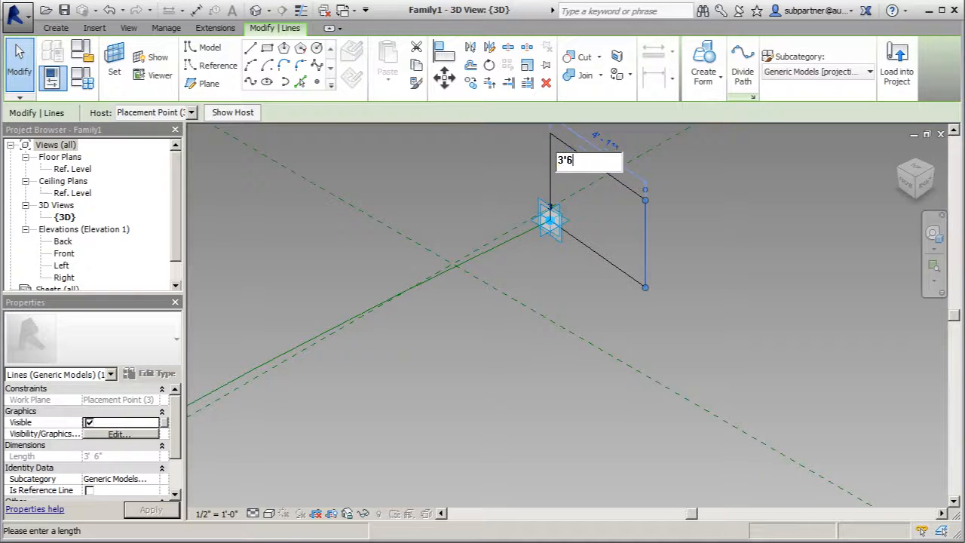
{"action": "type", "text": "' 6"}
{"action": "key", "text": "Return"}
- Move the whole rectangle from the midpoint of its lower edge onto adaptive point 3
{"action": "left_click", "coordinate": [748, 343]}
{"action": "key", "text": "Tab"}
{"action": "left_click", "coordinate": [573, 152]}
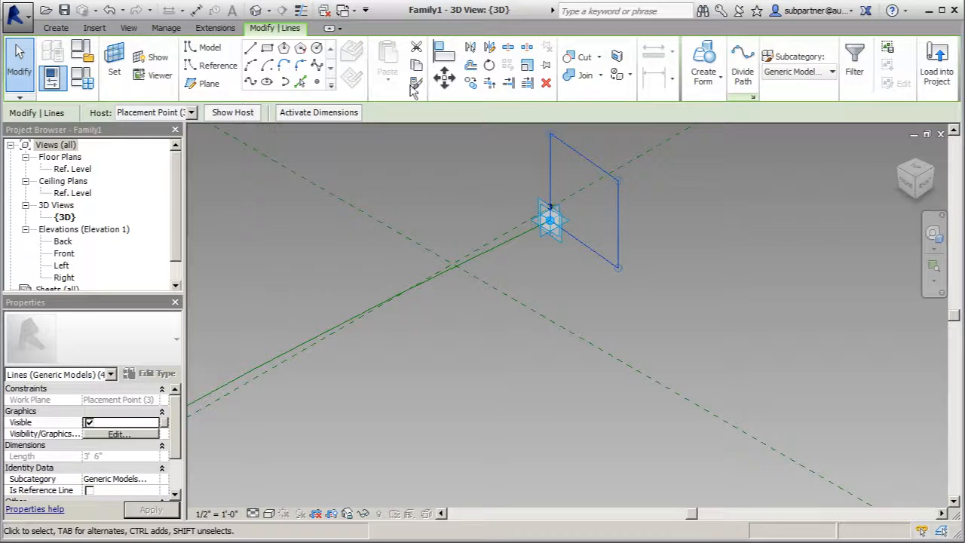
{"action": "left_click", "coordinate": [444, 76]}
{"action": "left_click", "coordinate": [587, 249]}
{"action": "left_click", "coordinate": [550, 218]}
- Move the rectangle down by half its height so it is centred on adaptive point 3
{"action": "left_click", "coordinate": [445, 75]}
{"action": "left_click", "coordinate": [585, 205]}
{"action": "left_click", "coordinate": [586, 243]}
{"action": "scroll", "coordinate": [604, 267], "scroll_direction": "down", "scroll_amount": 2}
{"action": "scroll", "coordinate": [596, 241], "scroll_direction": "down", "scroll_amount": 3}
{"action": "scroll", "coordinate": [641, 219], "scroll_direction": "down", "scroll_amount": 2}
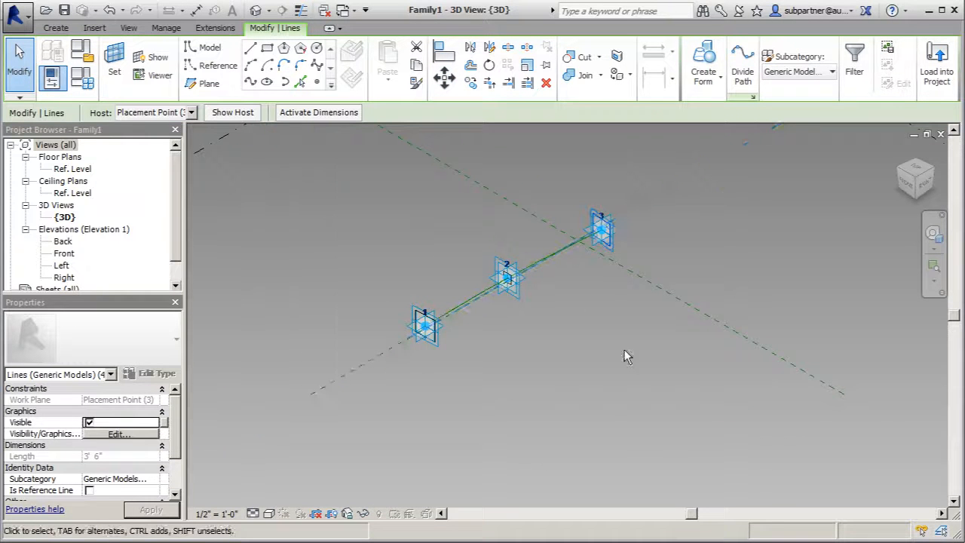
{"action": "left_click", "coordinate": [816, 311]}
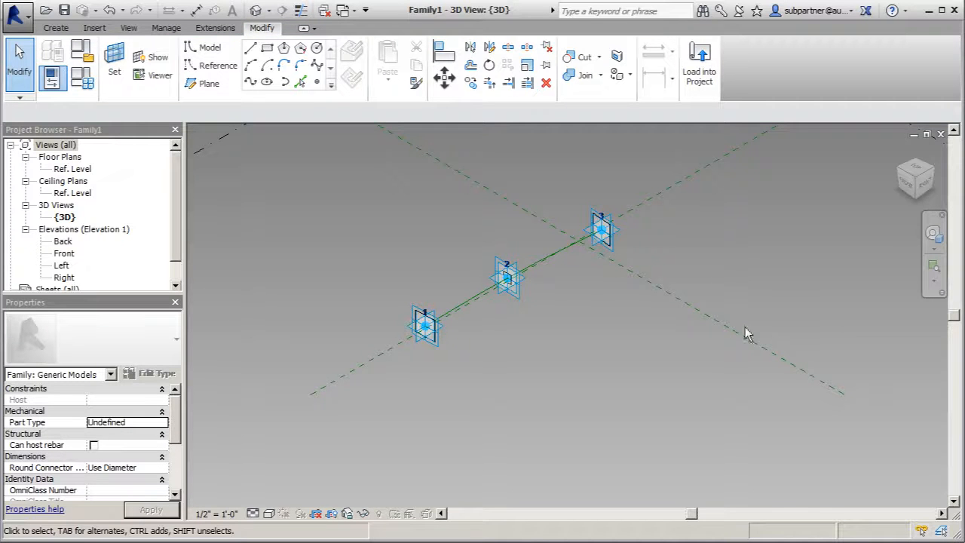
- Create a solid form from the three square profiles and the reference spline that runs through the adaptive points
{"action": "scroll", "coordinate": [446, 302], "scroll_direction": "up", "scroll_amount": 3}
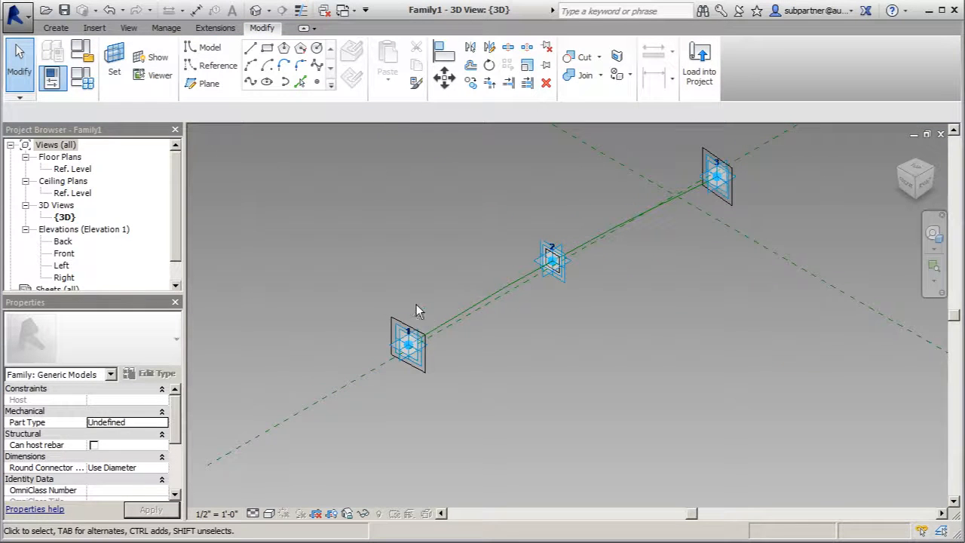
{"action": "left_click_drag", "start_coordinate": [409, 334], "coordinate": [558, 275]}
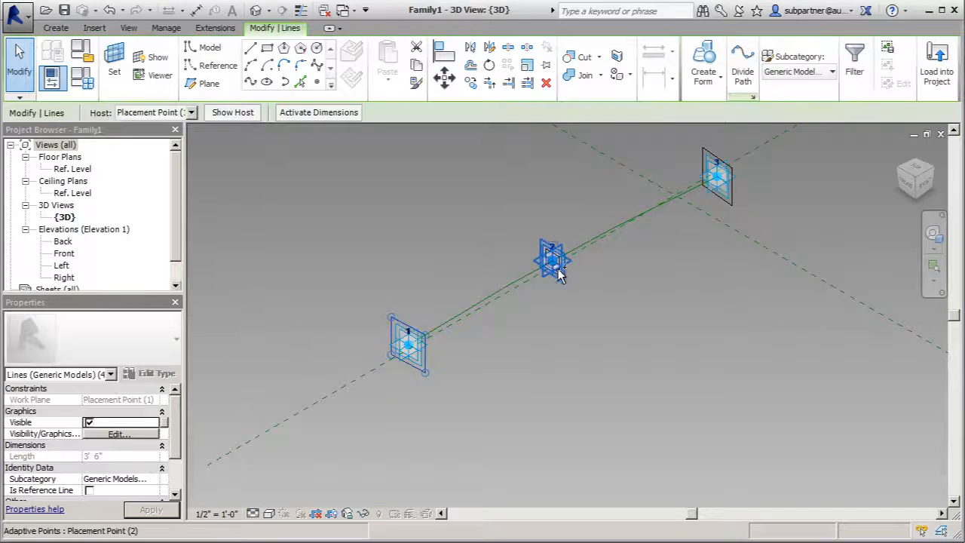
{"action": "scroll", "coordinate": [560, 277], "scroll_direction": "up", "scroll_amount": 3}
{"action": "key", "text": "Tab"}
{"action": "left_click", "coordinate": [537, 211]}
{"action": "scroll", "coordinate": [468, 334], "scroll_direction": "down", "scroll_amount": 3}
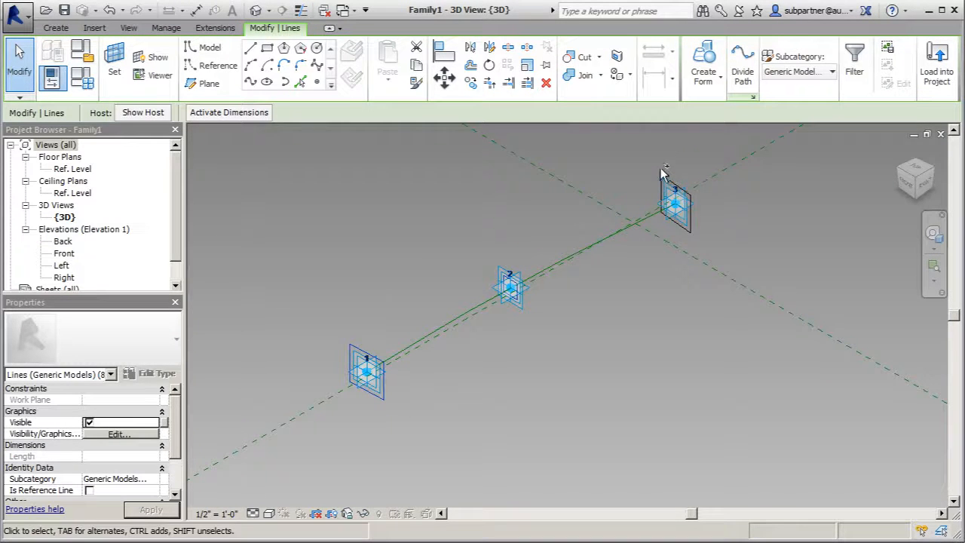
{"action": "left_click", "coordinate": [665, 188]}
{"action": "scroll", "coordinate": [482, 311], "scroll_direction": "up", "scroll_amount": 2}
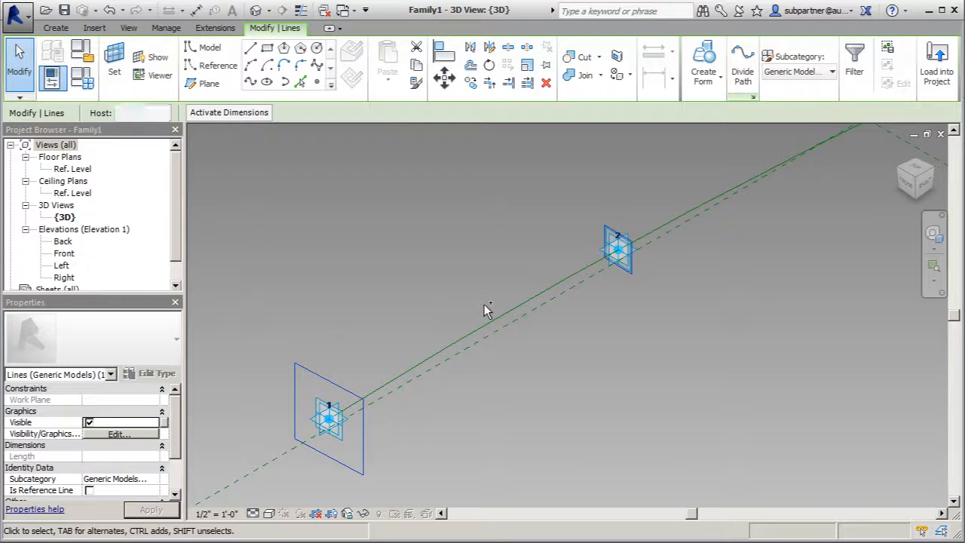
{"action": "left_click", "coordinate": [496, 320], "text": "ctrl"}
{"action": "left_click", "coordinate": [703, 72]}
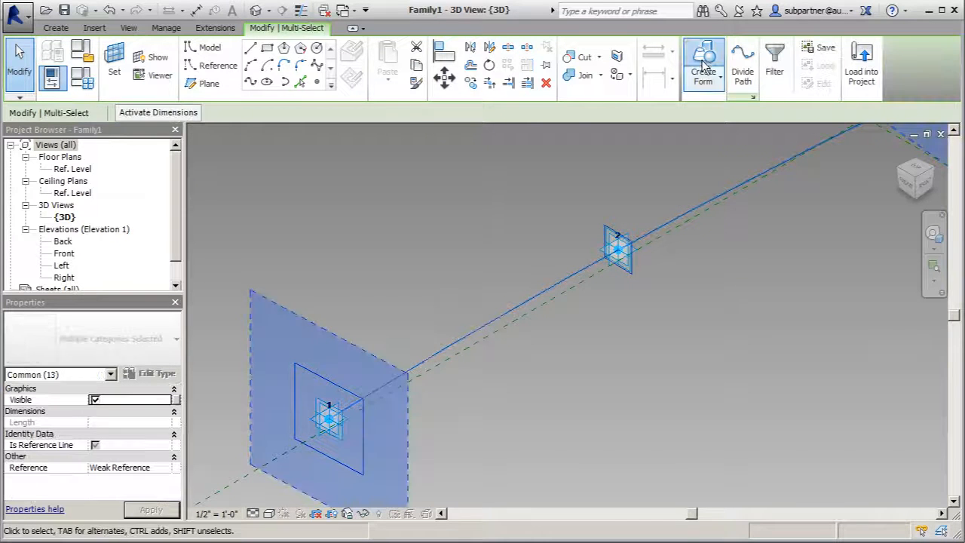
{"action": "left_click", "coordinate": [813, 383]}
{"action": "scroll", "coordinate": [494, 316], "scroll_direction": "down", "scroll_amount": 4}
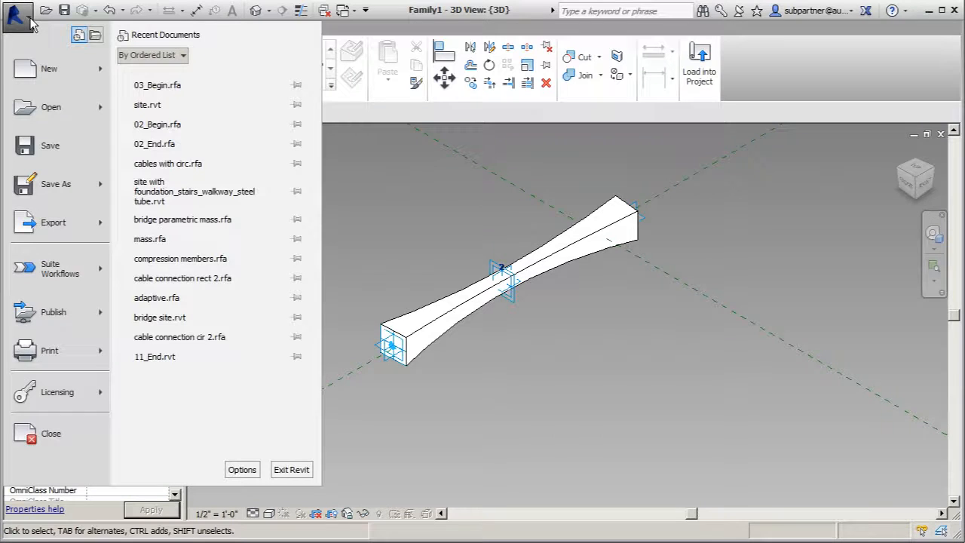
- Save the family to the Desktop under the file name arch
{"action": "left_click", "coordinate": [64, 147]}
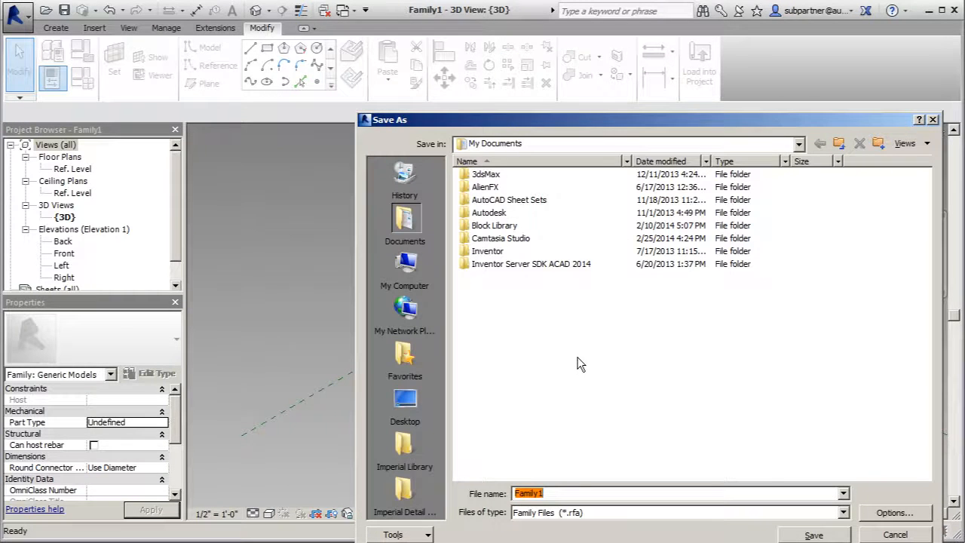
{"action": "left_click", "coordinate": [406, 401]}
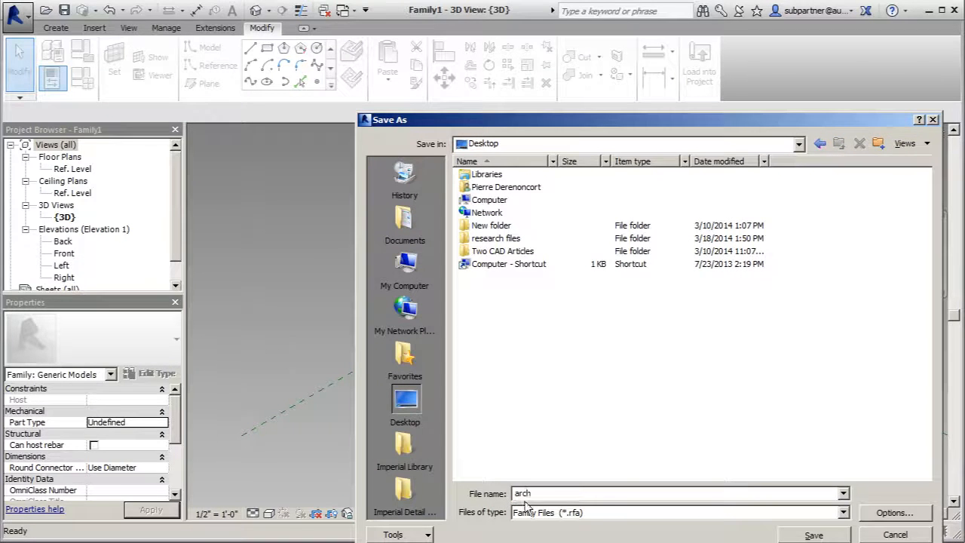
{"action": "type", "text": "arch"}
{"action": "left_click", "coordinate": [814, 535]}
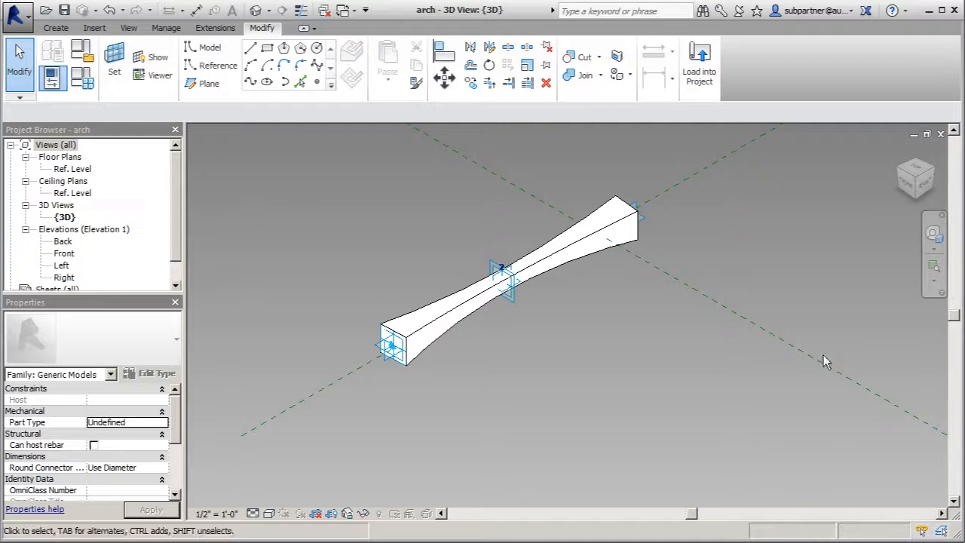
- Load the arch family into 03_Begin.rfa only and open that file's default 3D view for placement
{"action": "left_click", "coordinate": [709, 78]}
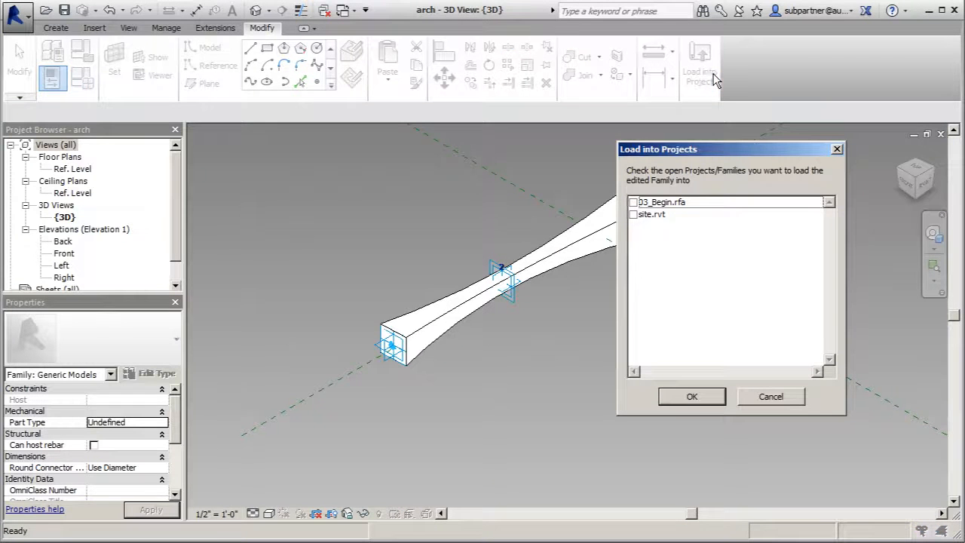
{"action": "left_click", "coordinate": [633, 203]}
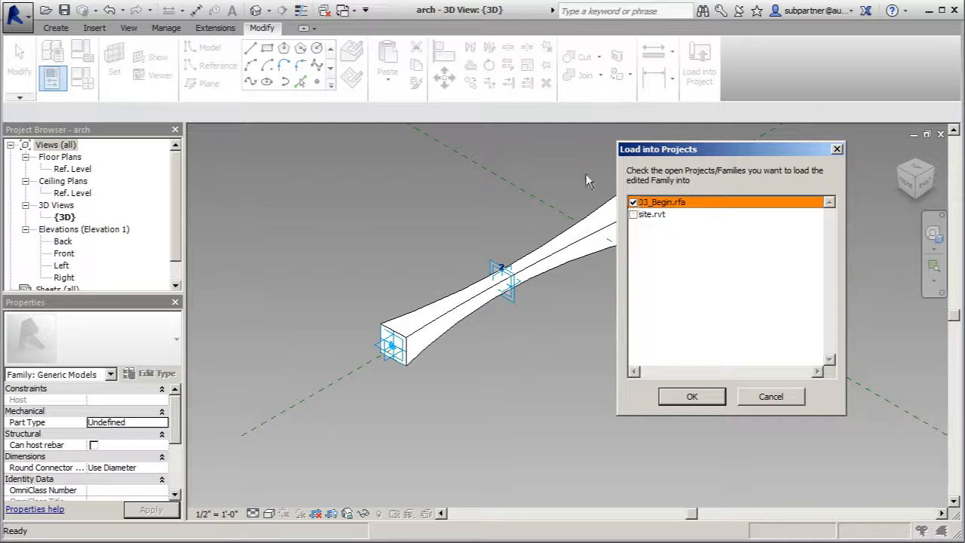
{"action": "left_click", "coordinate": [716, 406]}
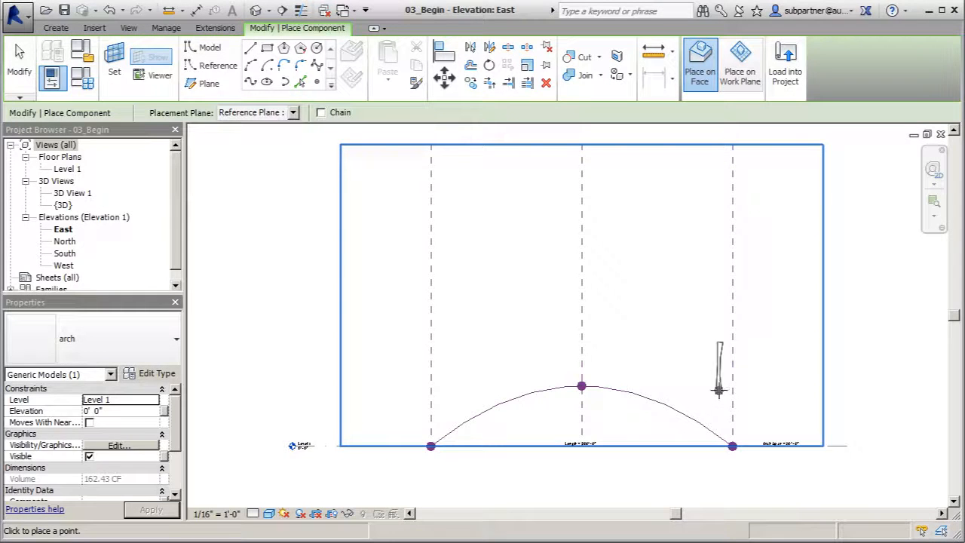
{"action": "left_click", "coordinate": [256, 11]}
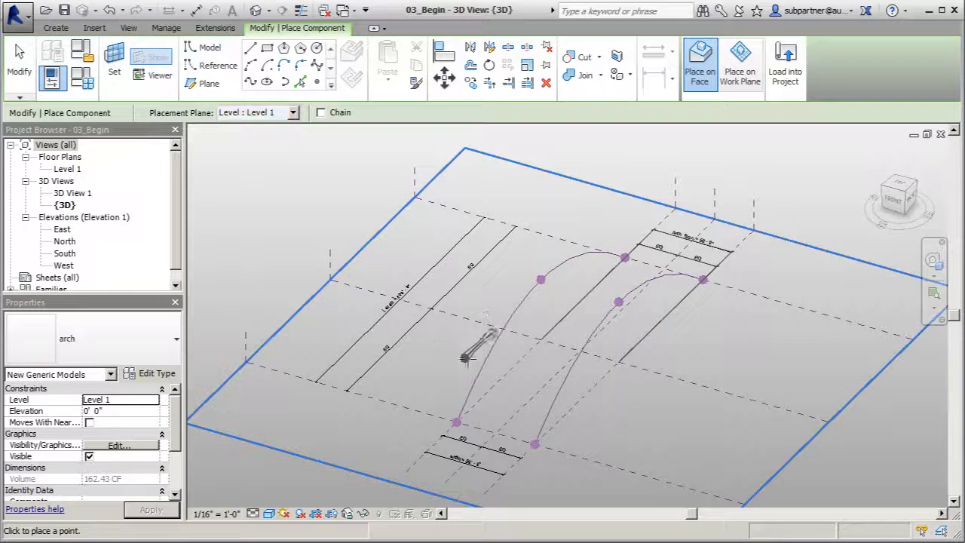